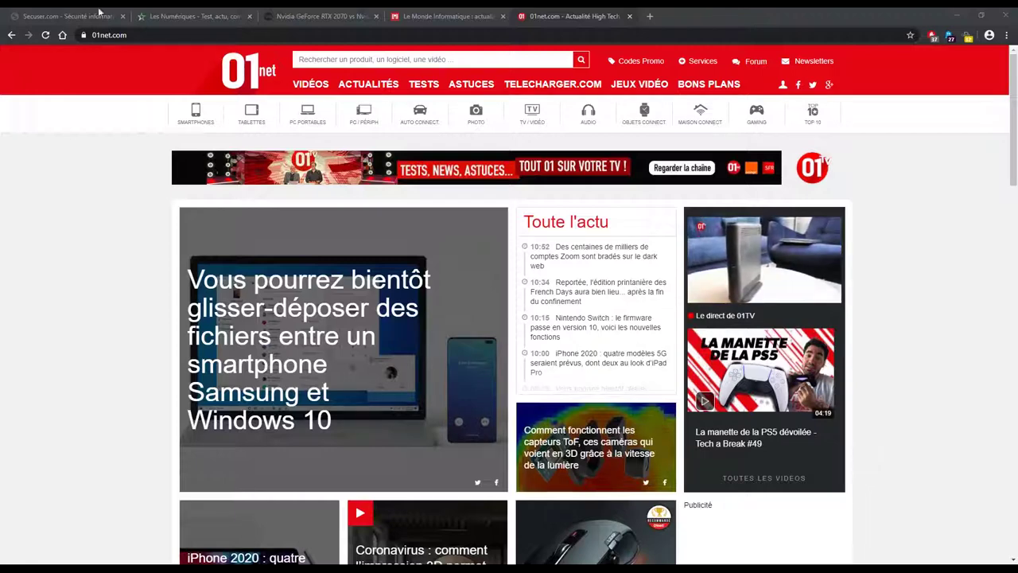
# Open a new Google tab and sign in with the saved account via 'Utiliser un autre compte'.
pyautogui.click(87, 35)
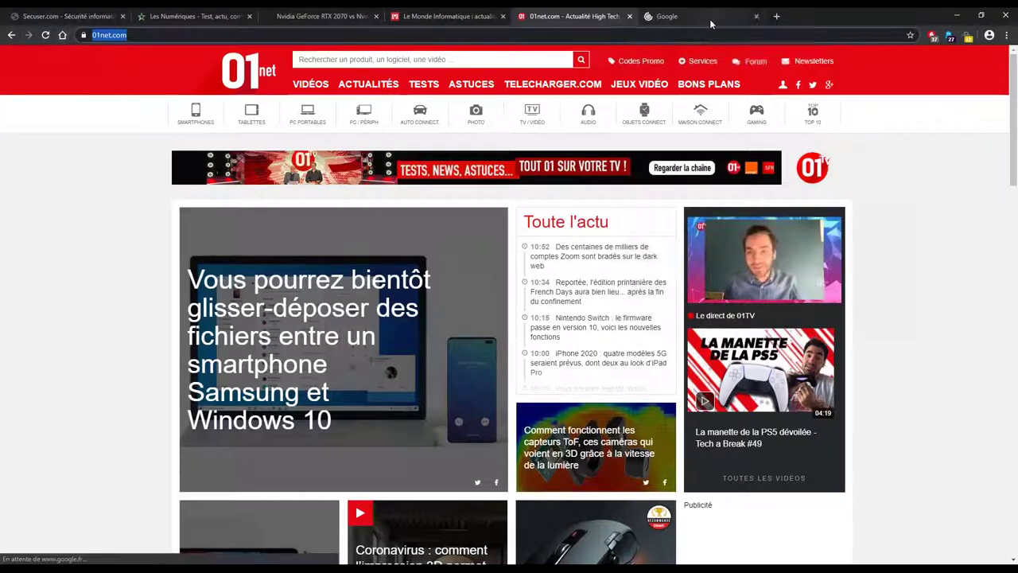
pyautogui.click(710, 18)
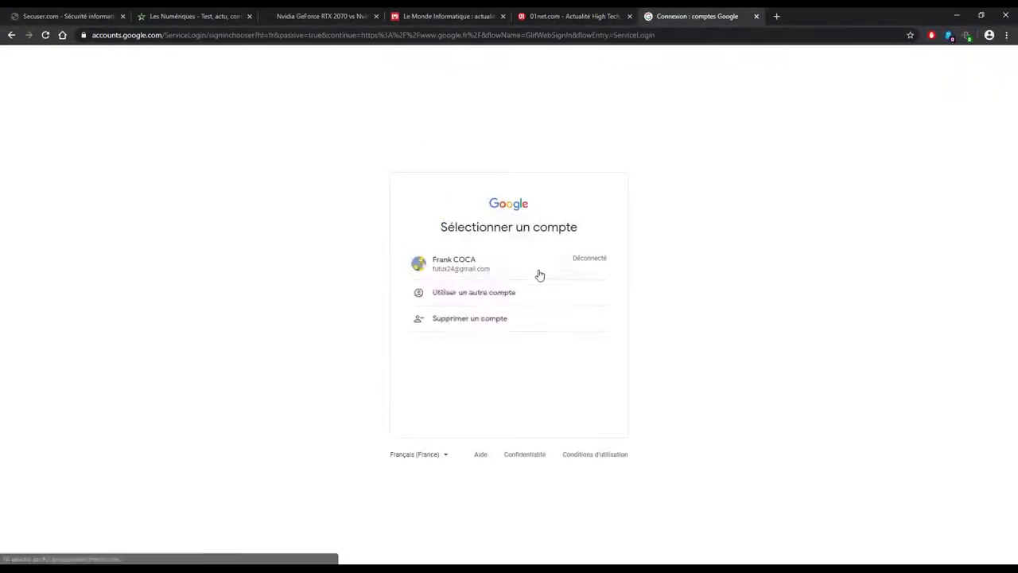
pyautogui.click(504, 294)
pyautogui.tripleClick(517, 284)
pyautogui.write('frazn')
pyautogui.press('BackSpace')
pyautogui.press('BackSpace')
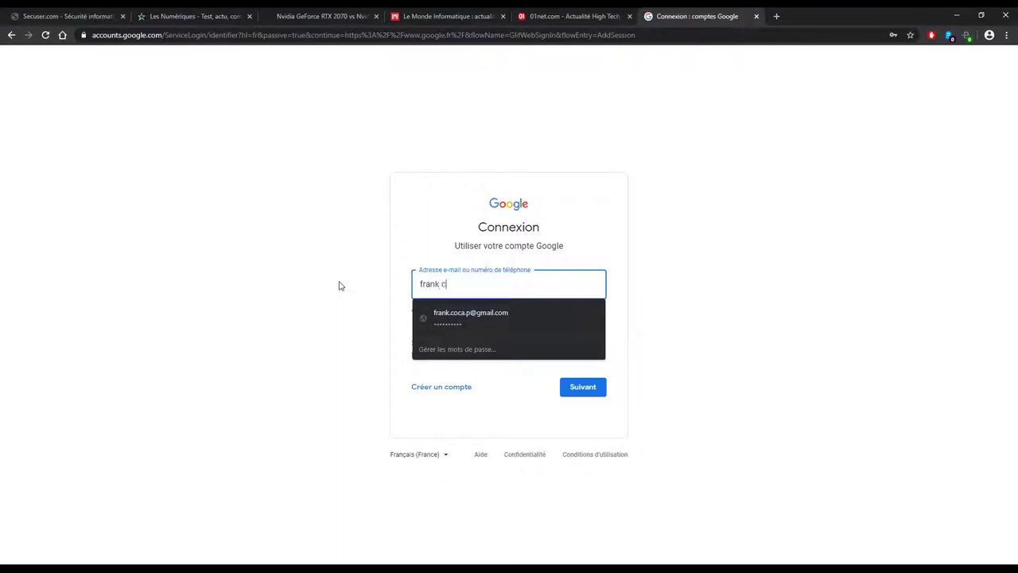
pyautogui.press('Down')
pyautogui.press('Return')
pyautogui.press('Return')
pyautogui.press('Return')
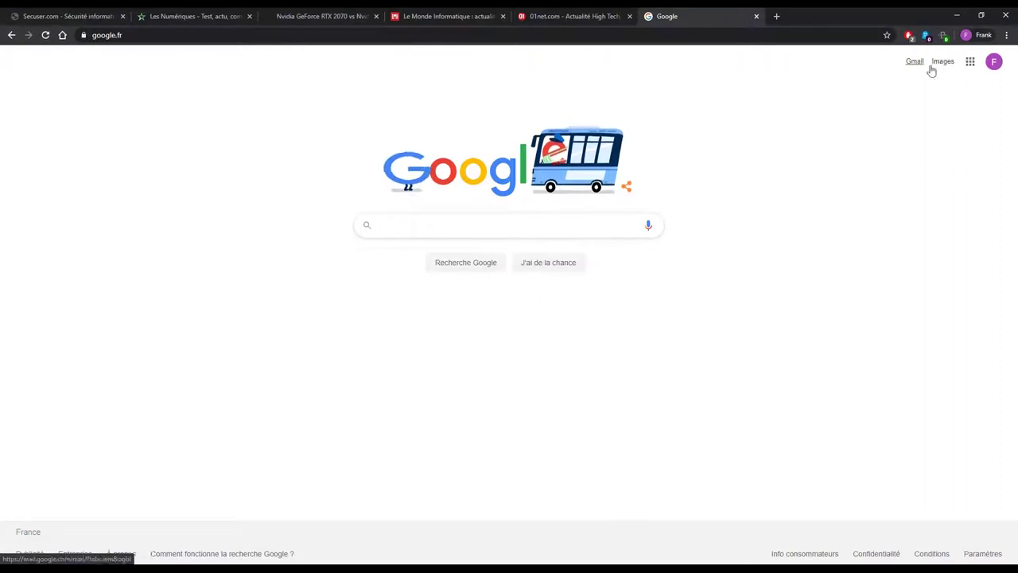
# Launch Google Drive from the Google apps grid.
pyautogui.click(971, 64)
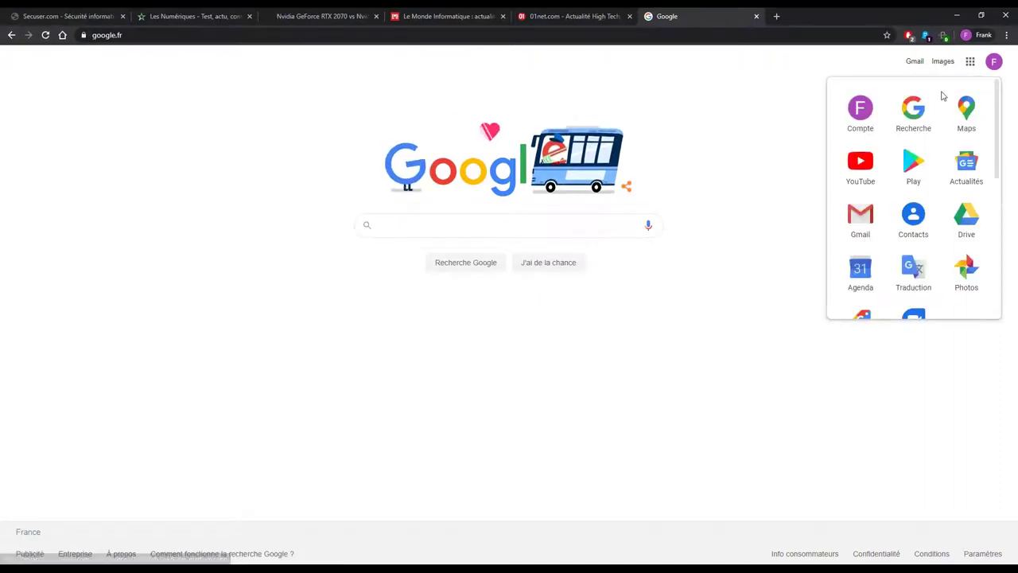
pyautogui.click(969, 63)
pyautogui.click(964, 215)
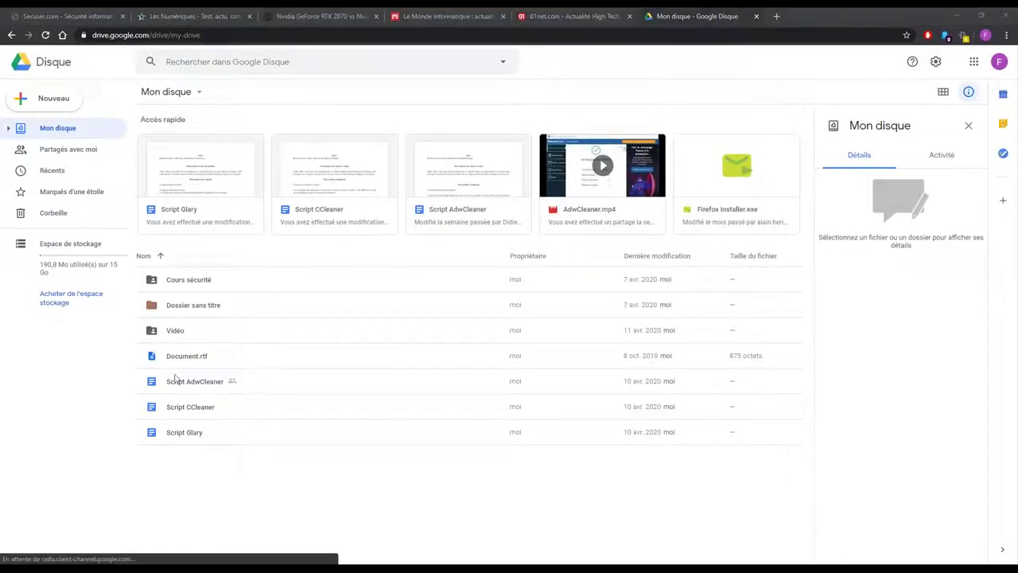
# Close the blank Google Docs document created by mistake and return to Drive.
pyautogui.rightClick(226, 479)
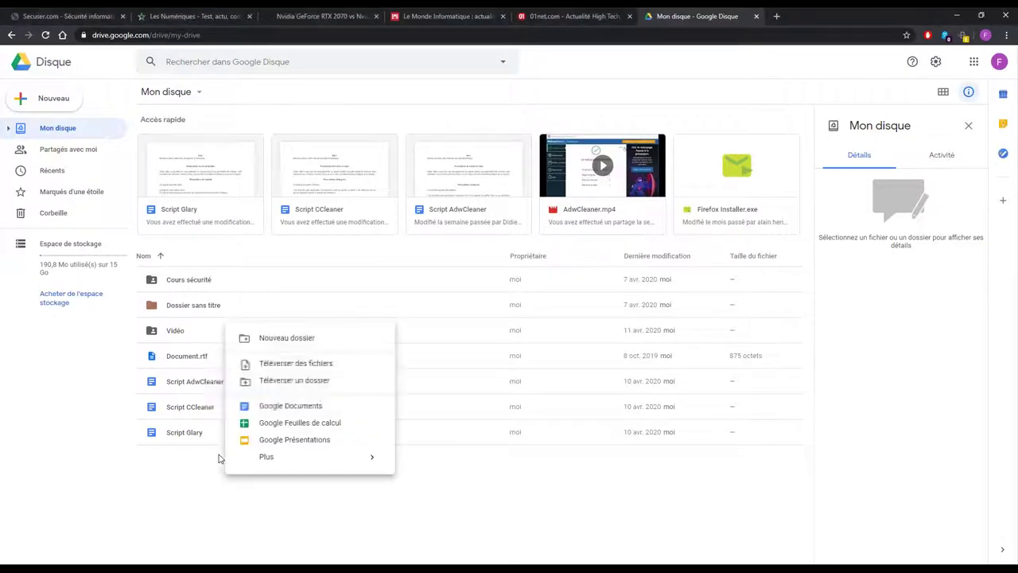
pyautogui.click(309, 406)
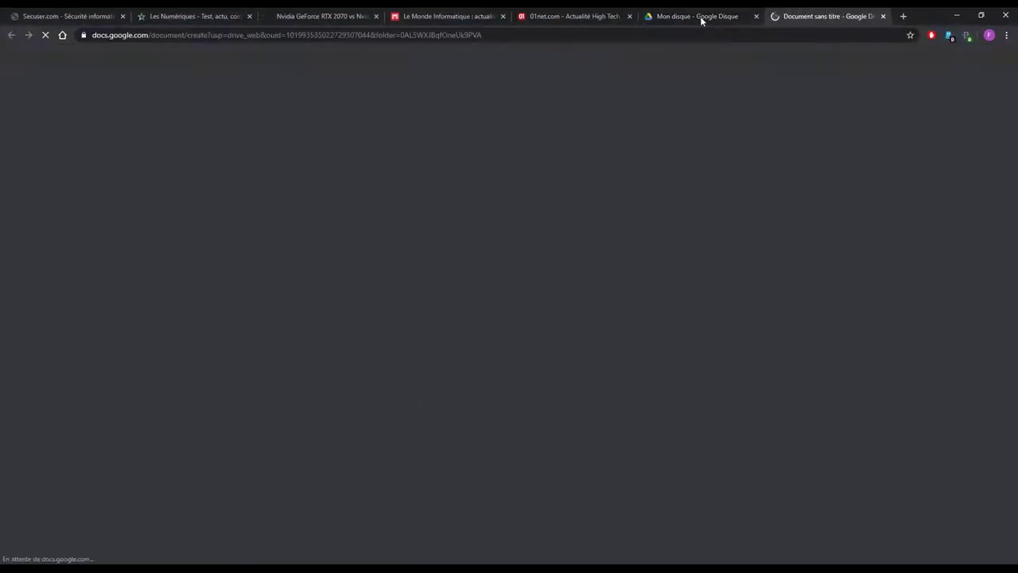
pyautogui.click(700, 20)
pyautogui.click(803, 17)
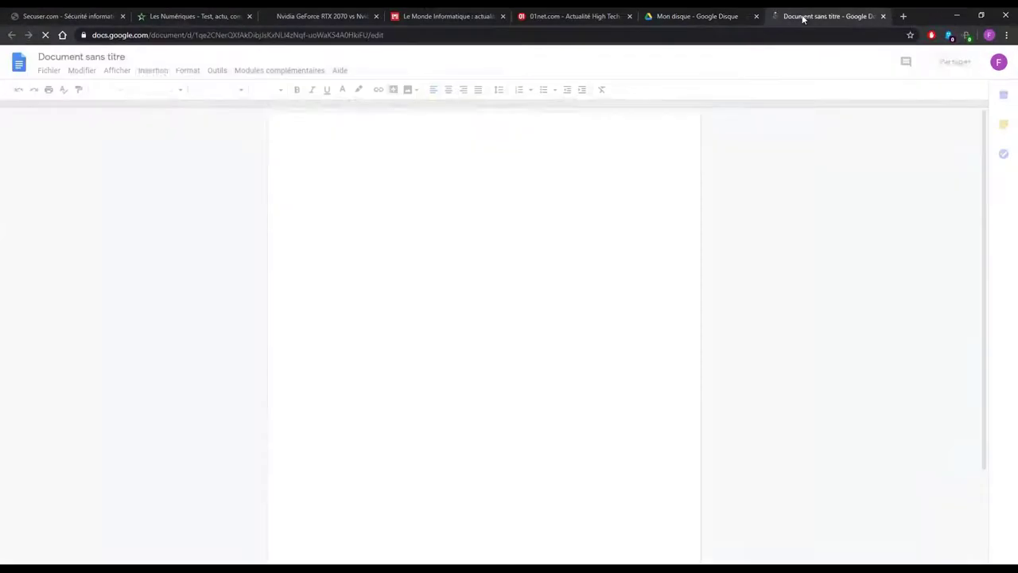
pyautogui.click(883, 16)
# Create a new folder named 'Test' in Mon disque.
pyautogui.rightClick(213, 496)
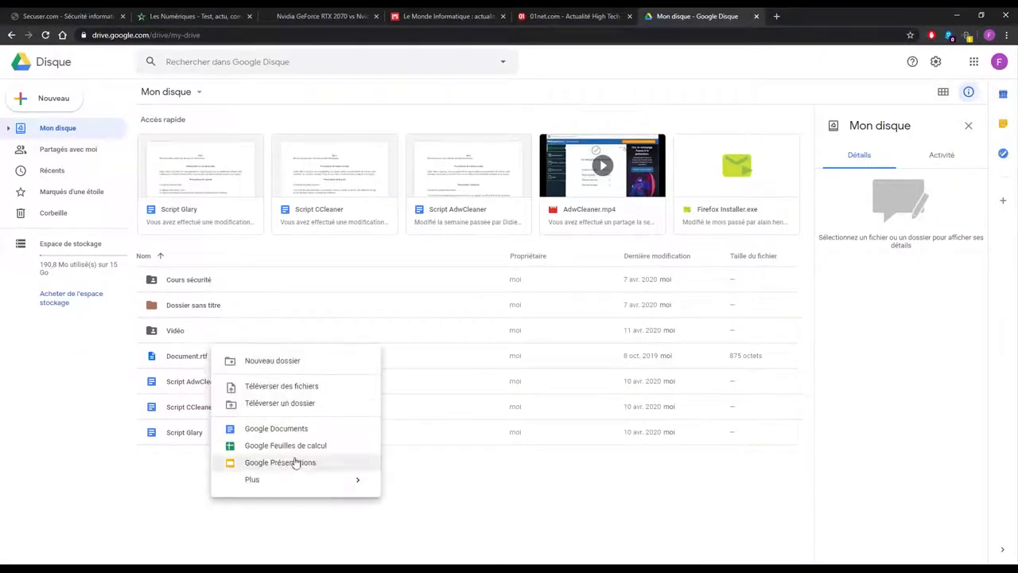
pyautogui.click(271, 360)
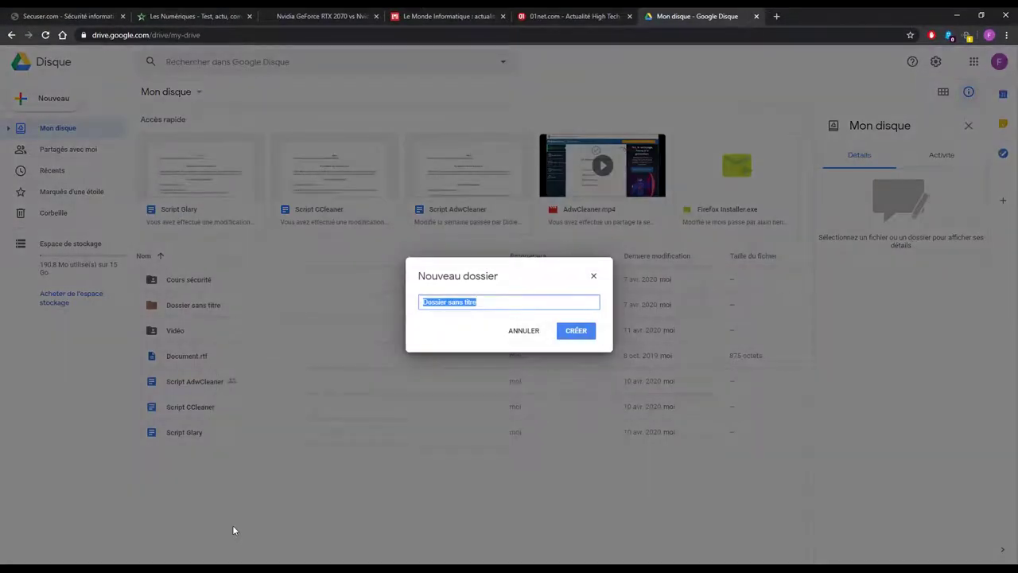
pyautogui.write('Test')
pyautogui.press('Return')
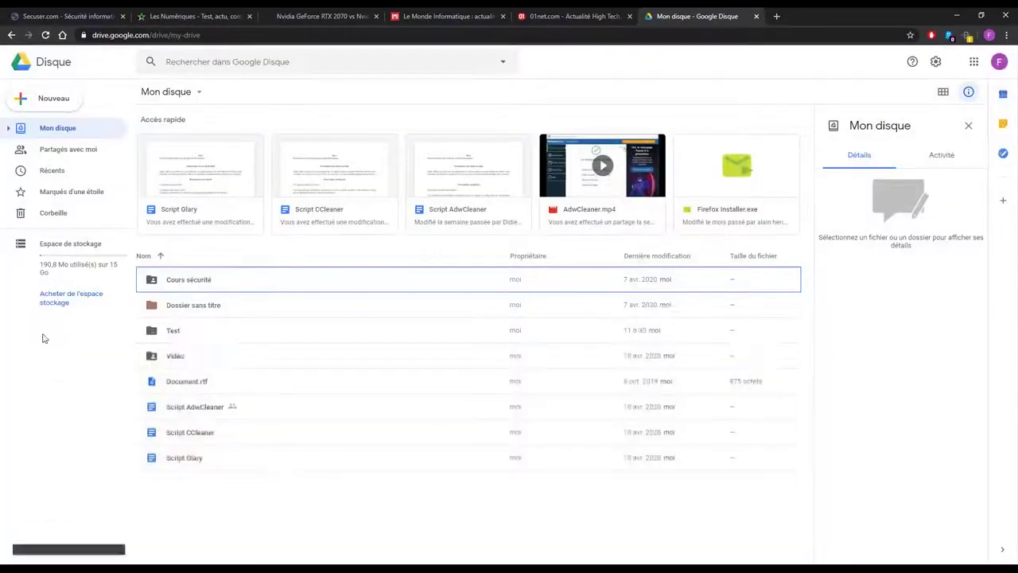
# Delete the Test folder to the trash using Supprimer from its context menu.
pyautogui.click(537, 501)
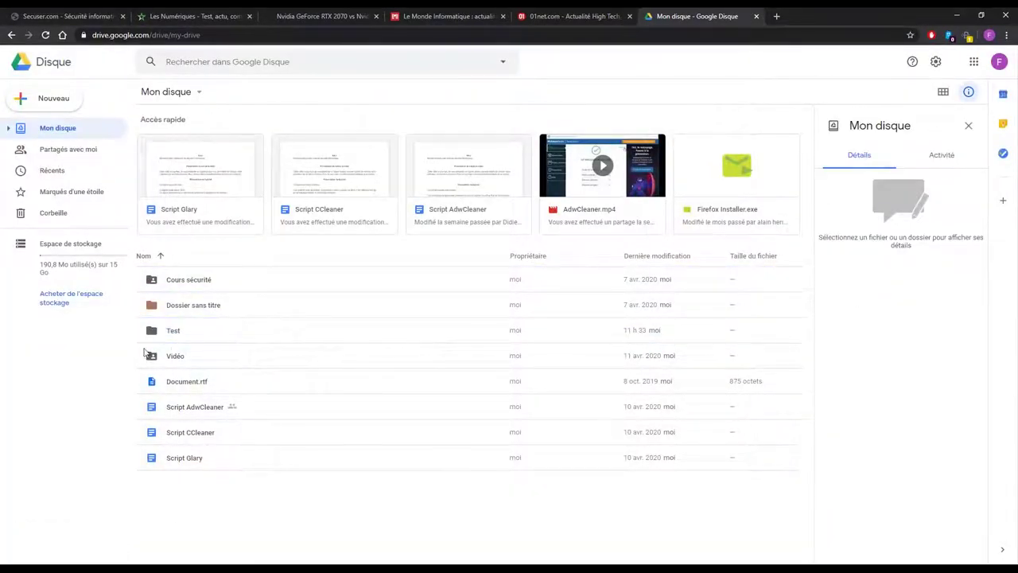
pyautogui.click(179, 332)
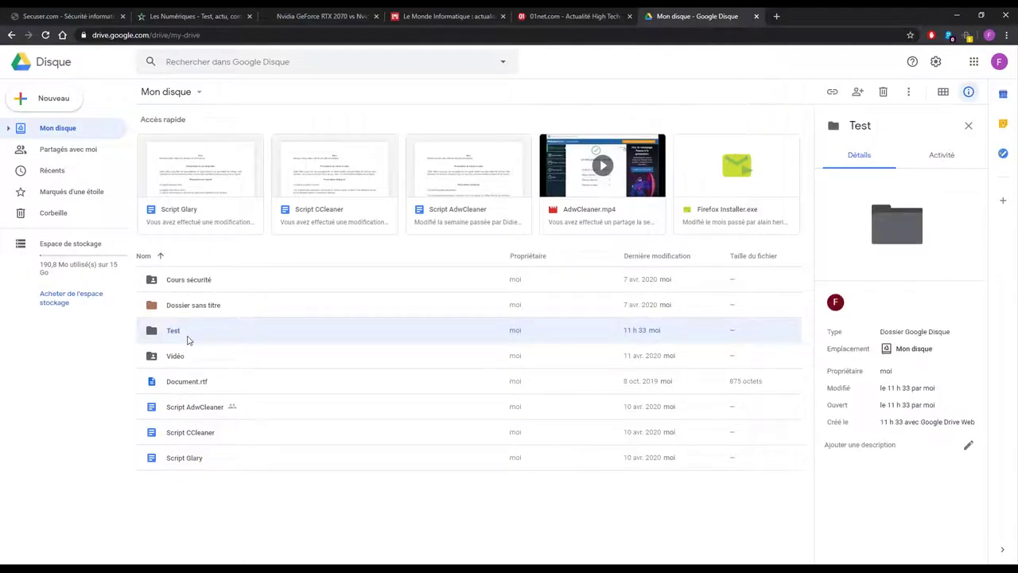
pyautogui.rightClick(189, 335)
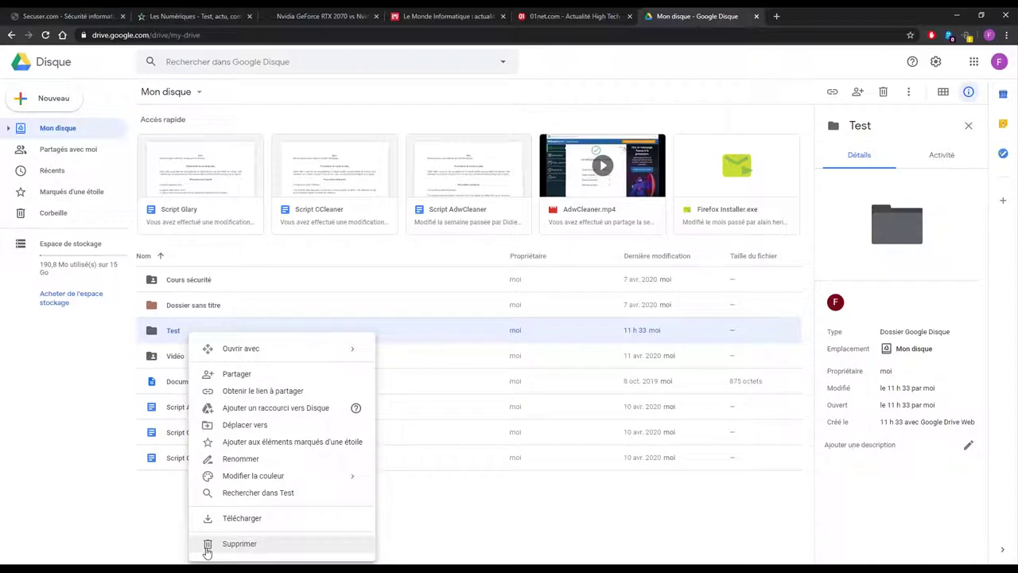
pyautogui.click(238, 544)
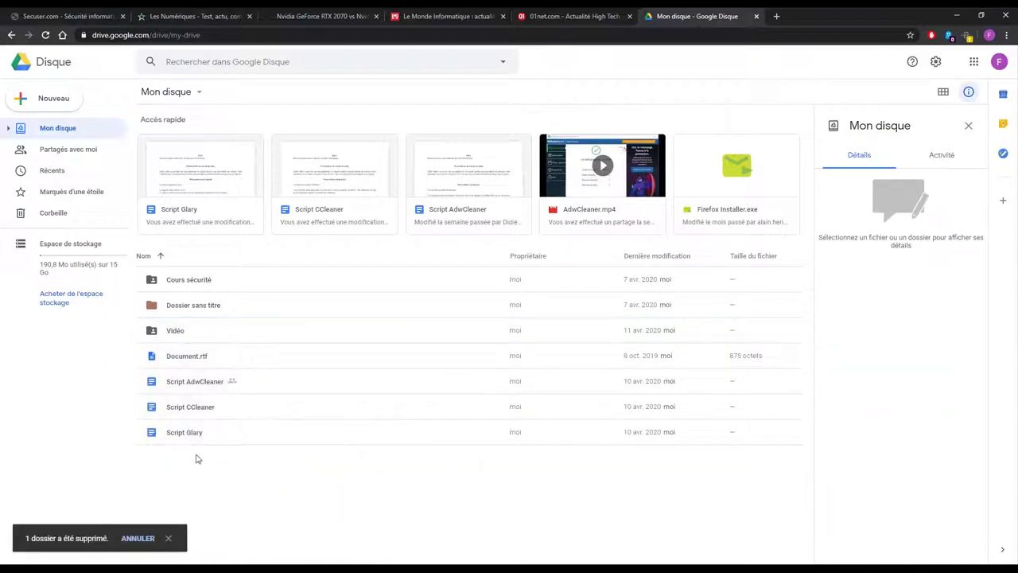
pyautogui.click(59, 223)
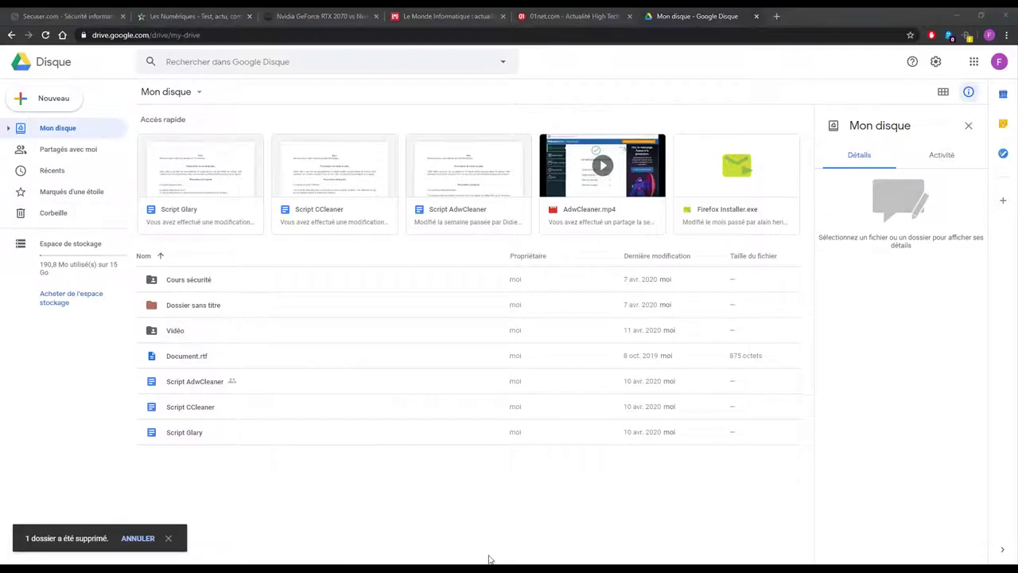
pyautogui.moveTo(18, 211); pyautogui.dragTo(99, 222)
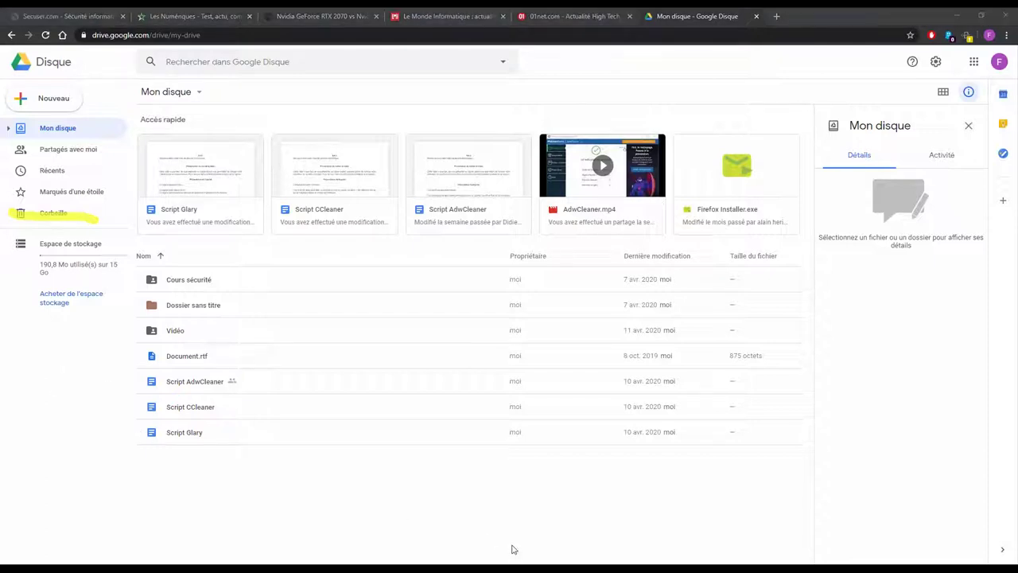
# Permanently empty the Corbeille with 'Vider la corbeille', then return to Mon disque.
pyautogui.click(52, 213)
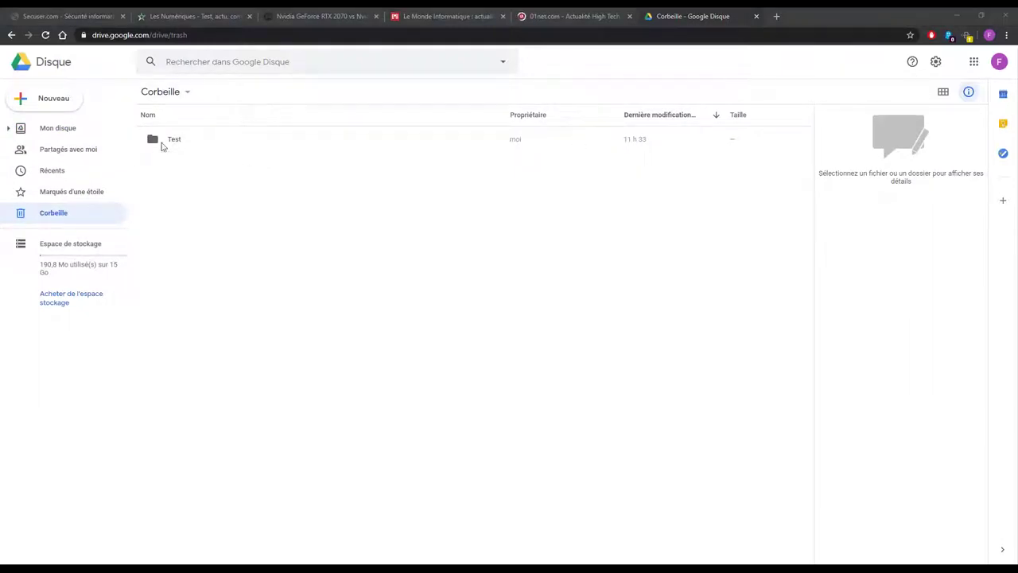
pyautogui.click(185, 92)
pyautogui.click(202, 231)
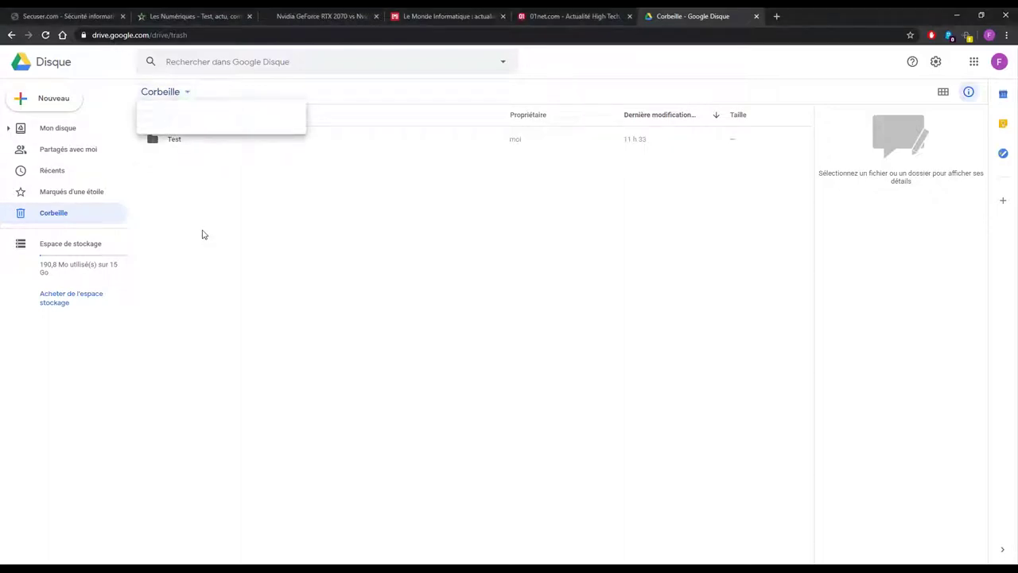
pyautogui.click(185, 92)
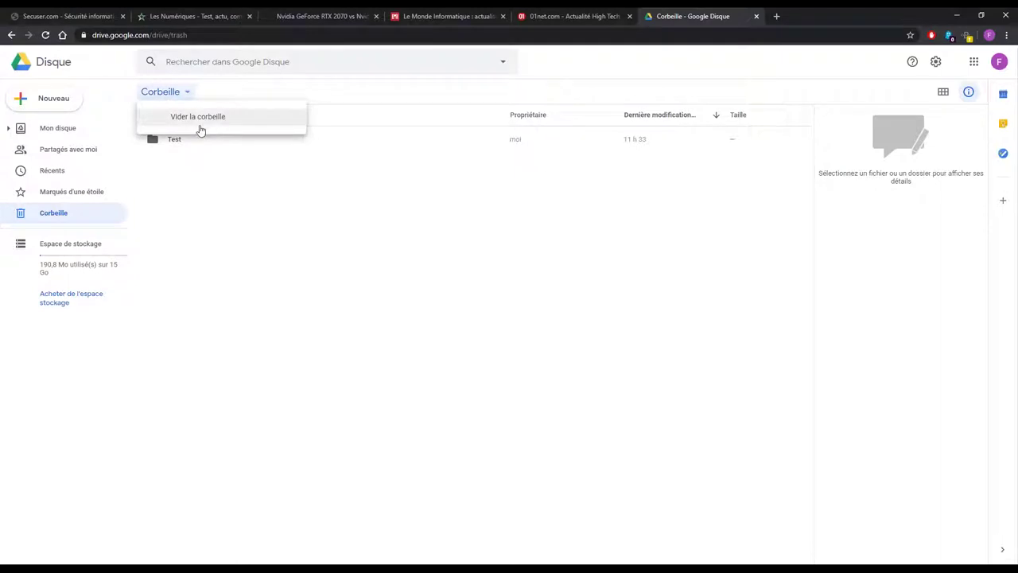
pyautogui.click(204, 119)
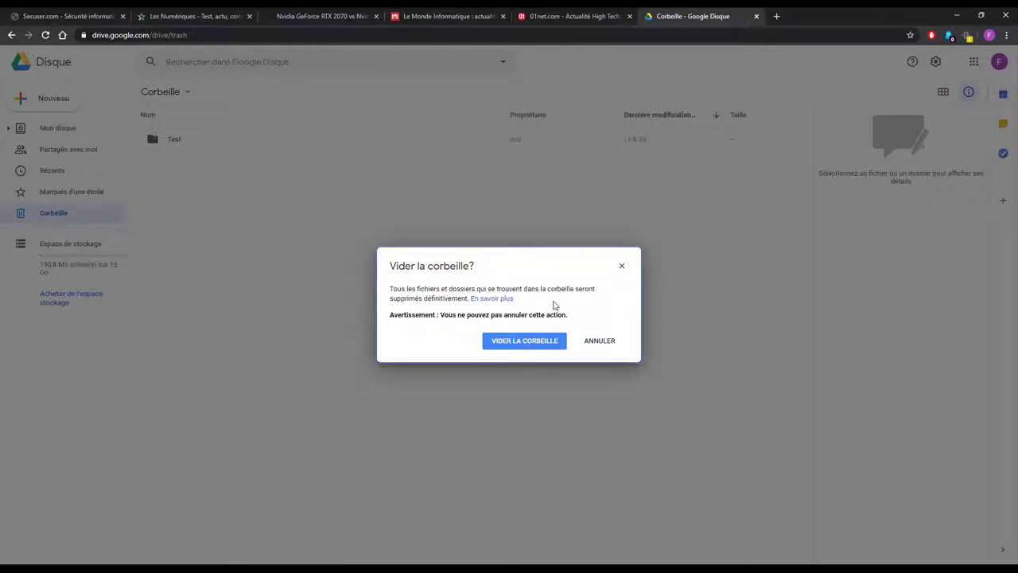
pyautogui.click(514, 342)
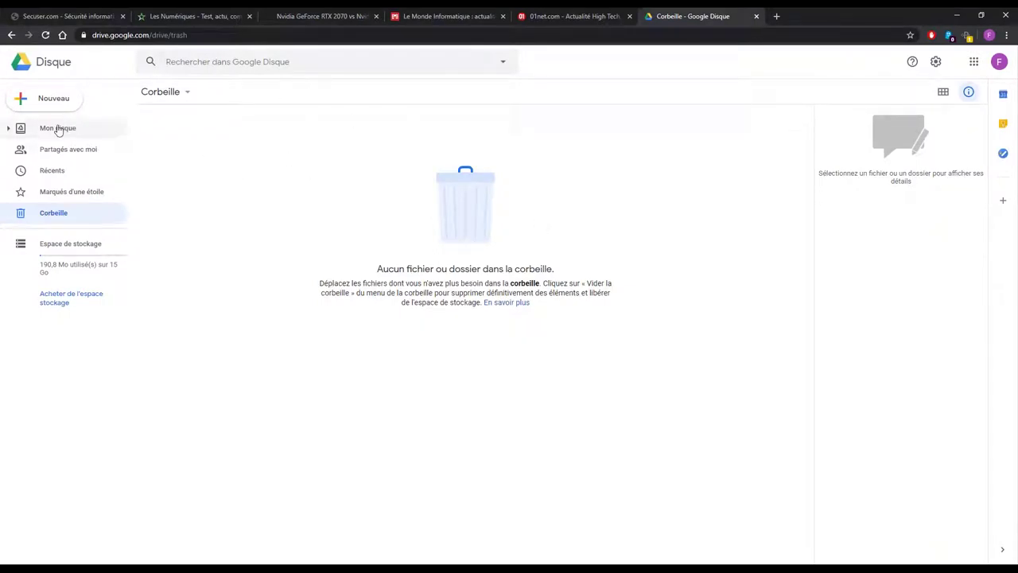
pyautogui.click(57, 130)
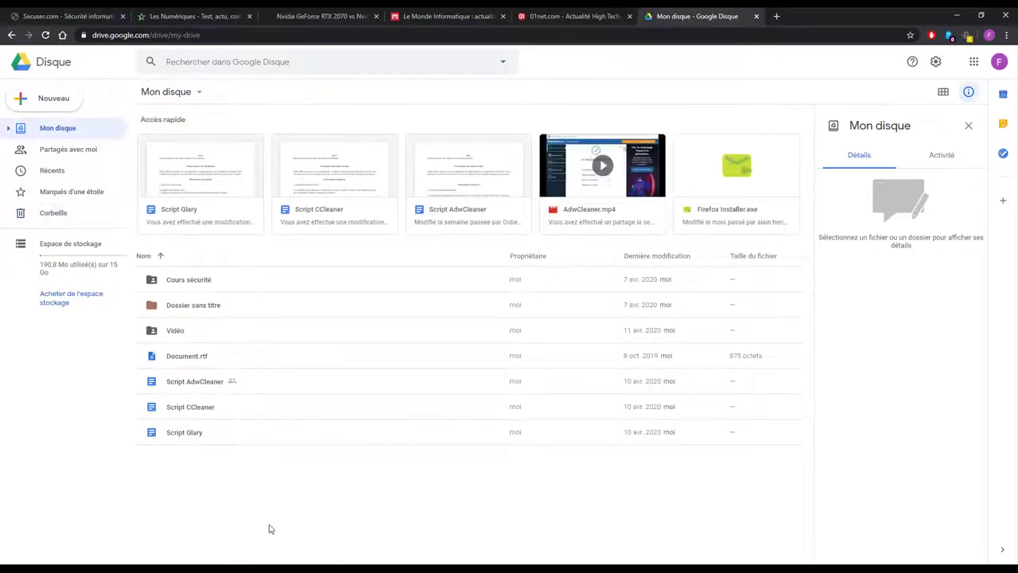
# Check that the Corbeille is empty, then go back to Mon disque.
pyautogui.rightClick(198, 485)
pyautogui.click(205, 553)
pyautogui.click(45, 213)
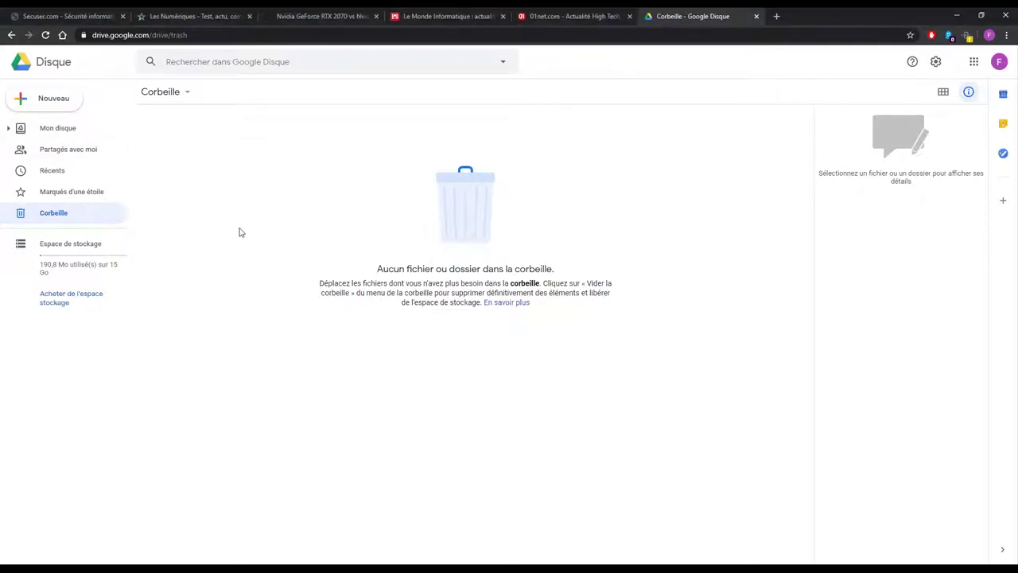
pyautogui.click(75, 132)
# Move the 'Dossier sans titre' folder to the trash and view the Corbeille.
pyautogui.rightClick(189, 461)
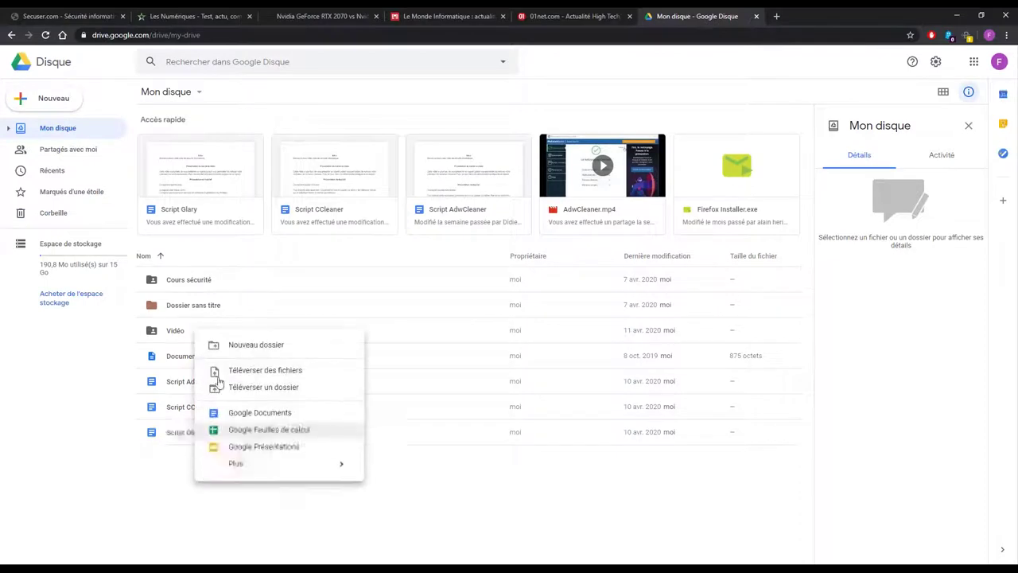
pyautogui.click(191, 306)
pyautogui.rightClick(195, 305)
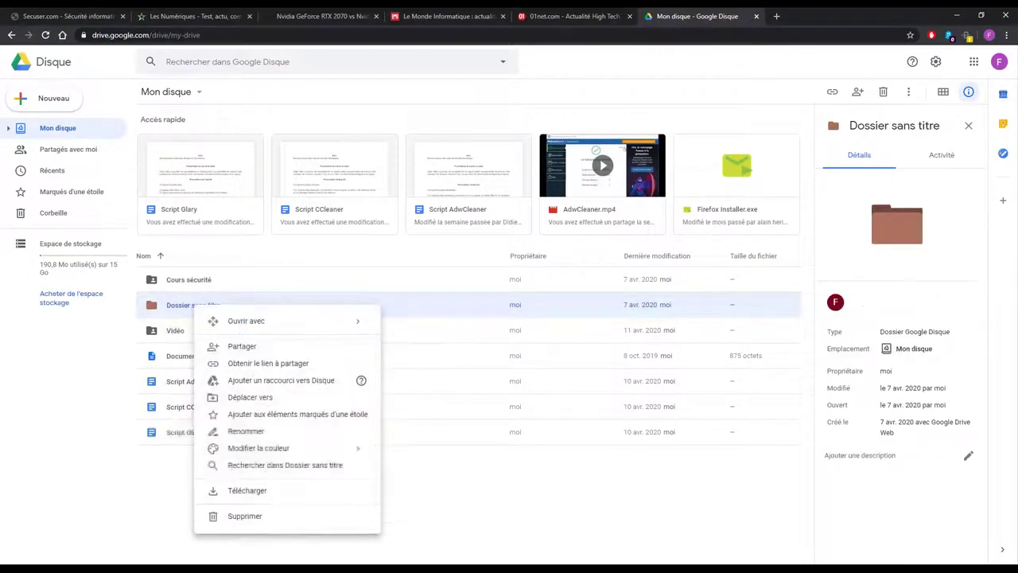
pyautogui.click(245, 515)
pyautogui.click(80, 213)
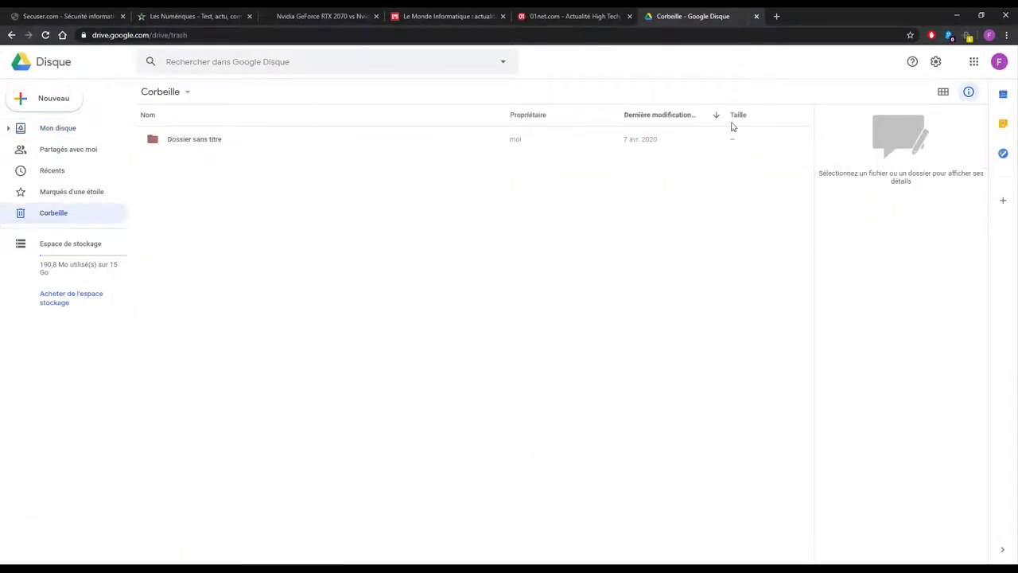
# View the trashed folder's Activité history and Détails in the info panel, then deselect it.
pyautogui.click(399, 145)
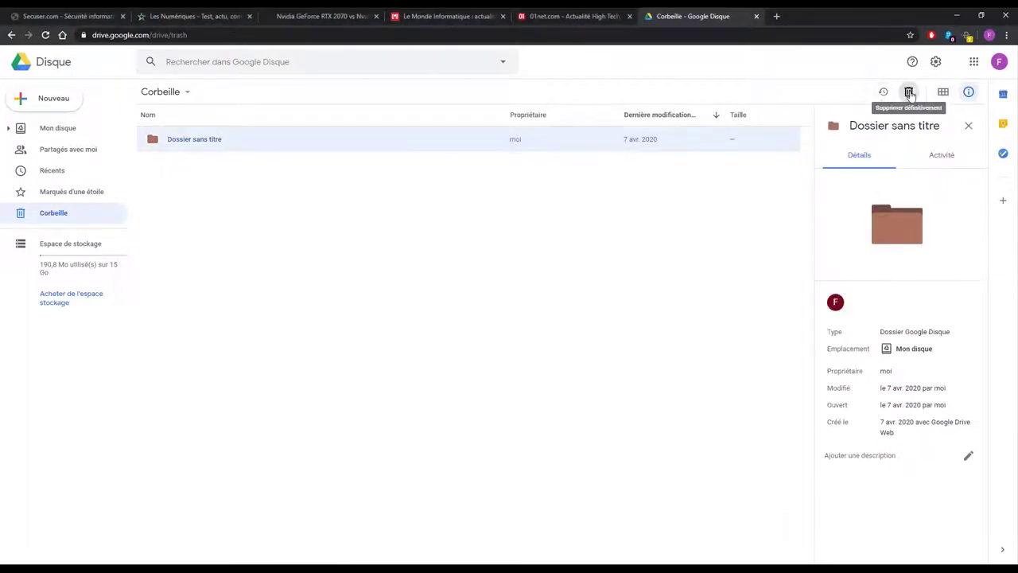
pyautogui.click(187, 92)
pyautogui.click(191, 92)
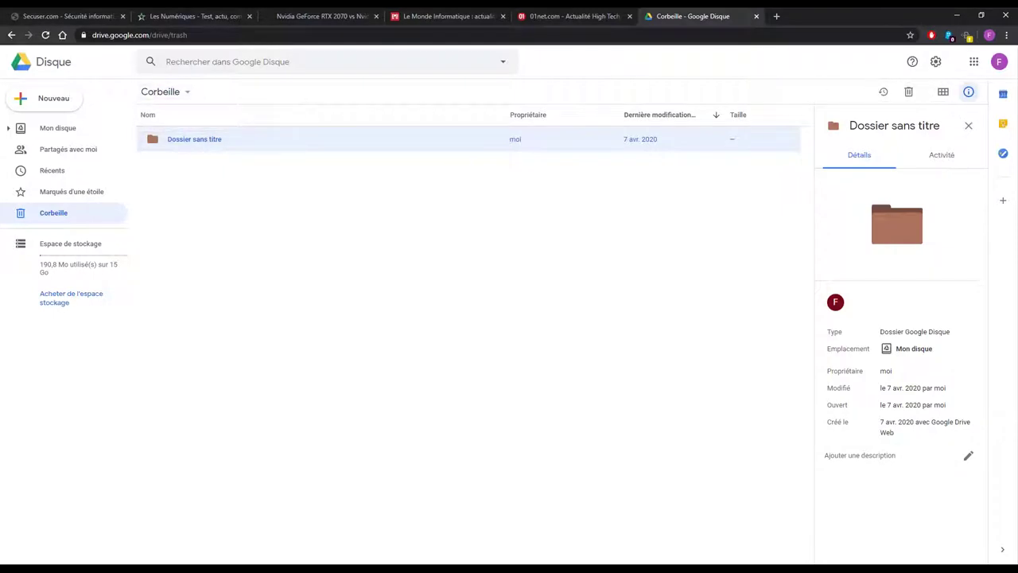
pyautogui.click(409, 230)
pyautogui.click(228, 139)
pyautogui.click(938, 159)
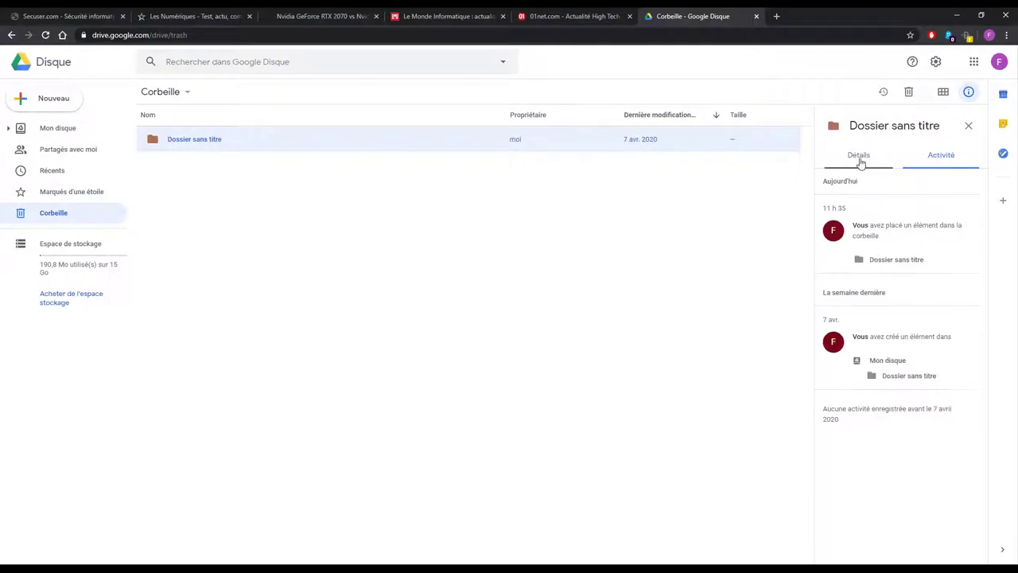
pyautogui.click(860, 159)
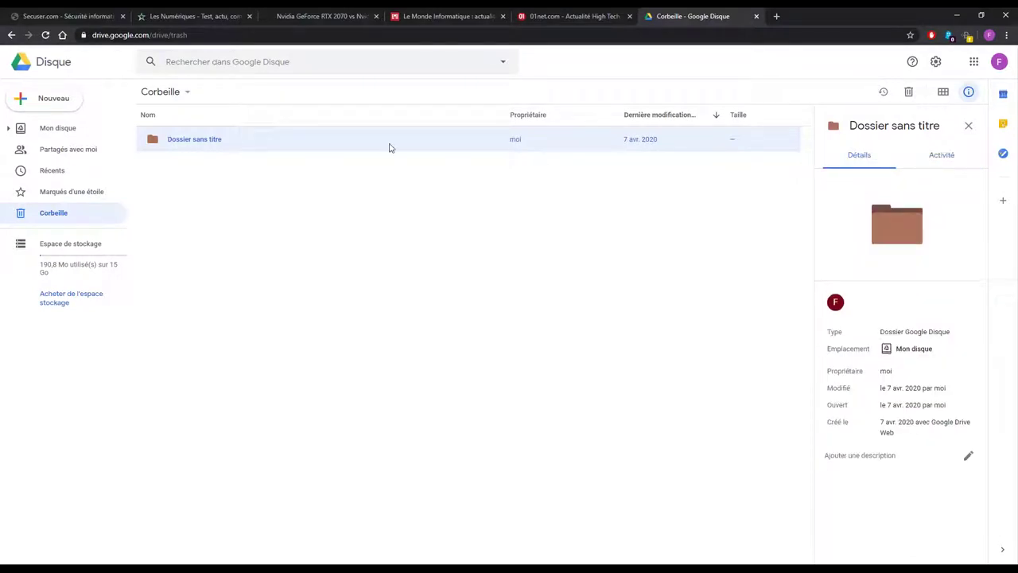
pyautogui.click(193, 229)
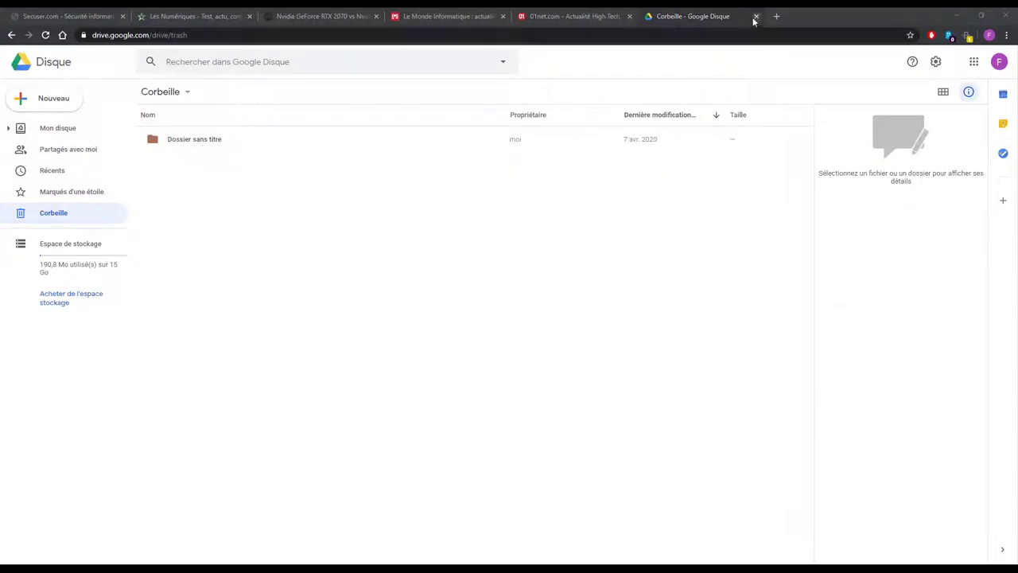
# Search Google for 'corbeille drive' in a new tab.
pyautogui.hotkey('ctrl', 't')
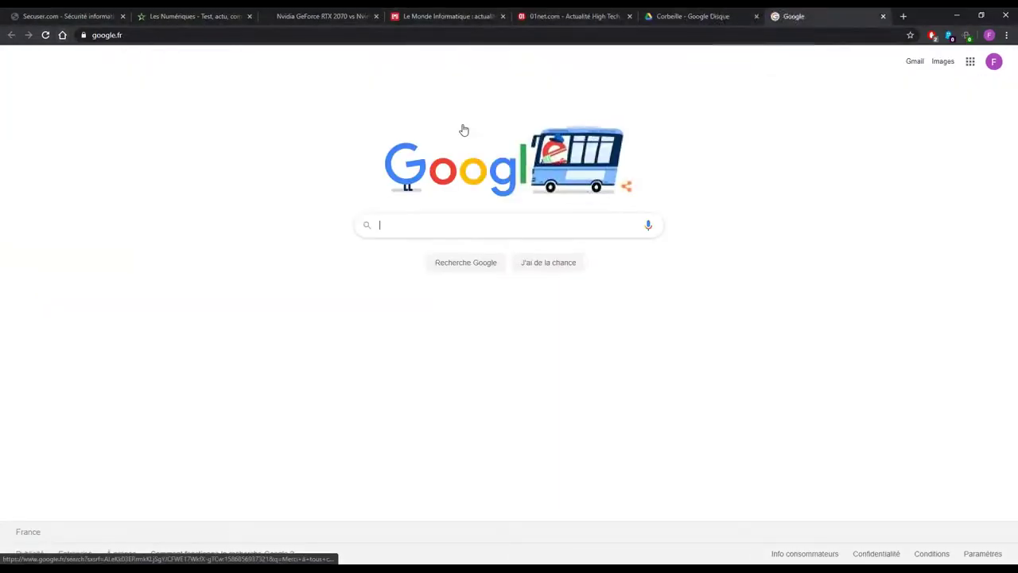
pyautogui.write('corv')
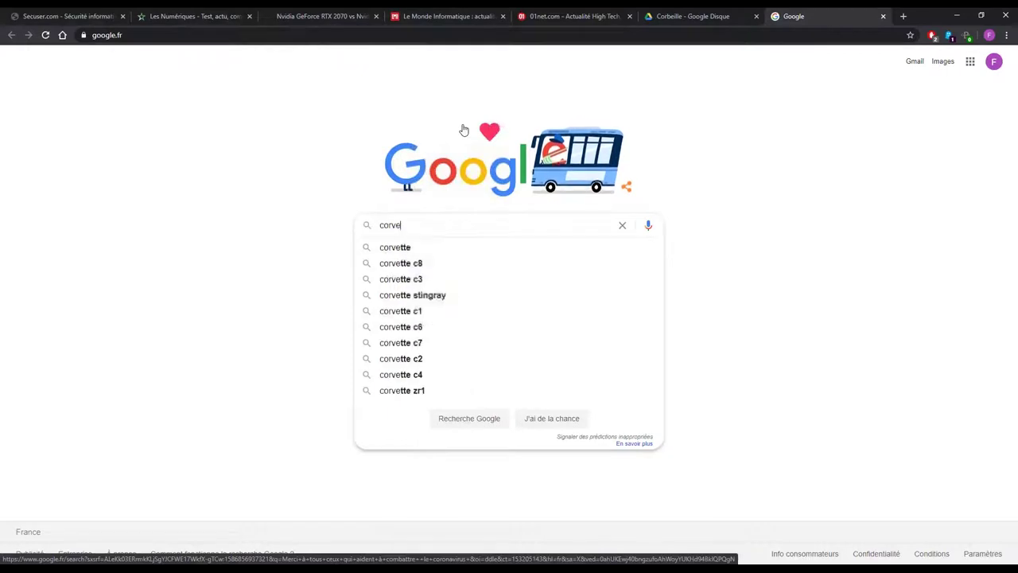
pyautogui.press('BackSpace')
pyautogui.write('beil')
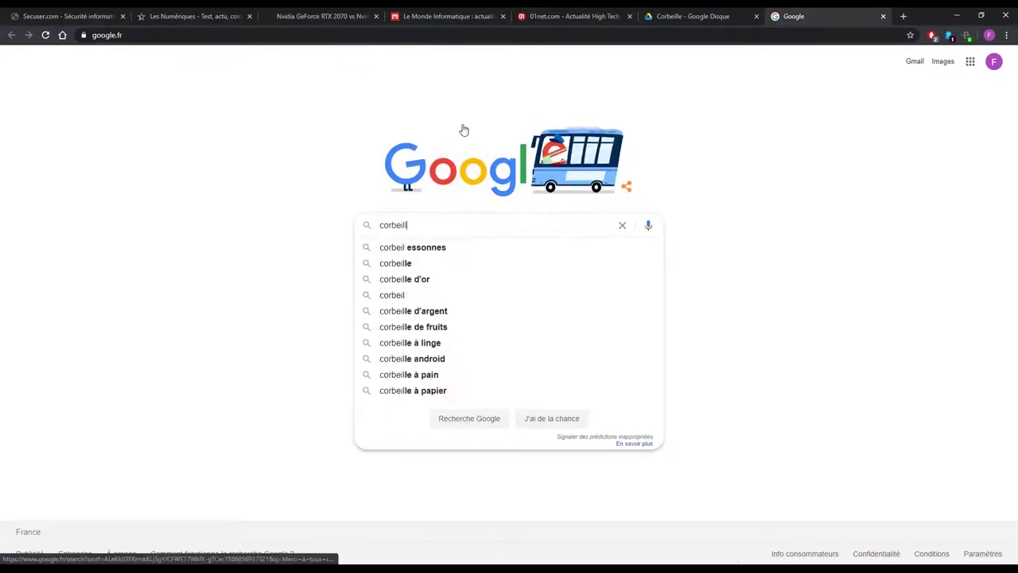
pyautogui.write('le drive')
pyautogui.press('Return')
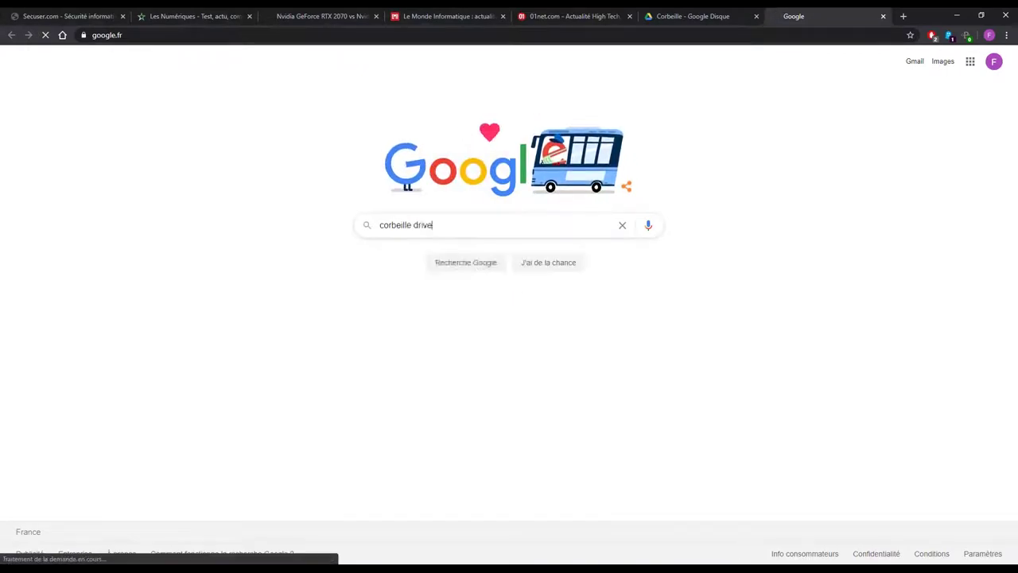
# Refine the search to 'corbeille drive durée de vie' and highlight the 30-day retention snippet.
pyautogui.click(182, 66)
pyautogui.write('d')
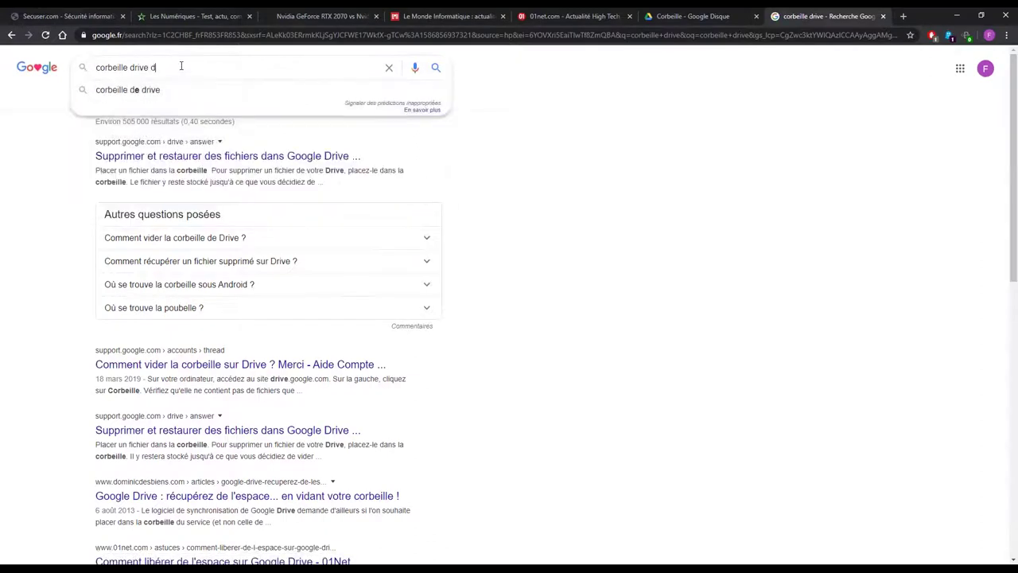
pyautogui.write('urée de vie')
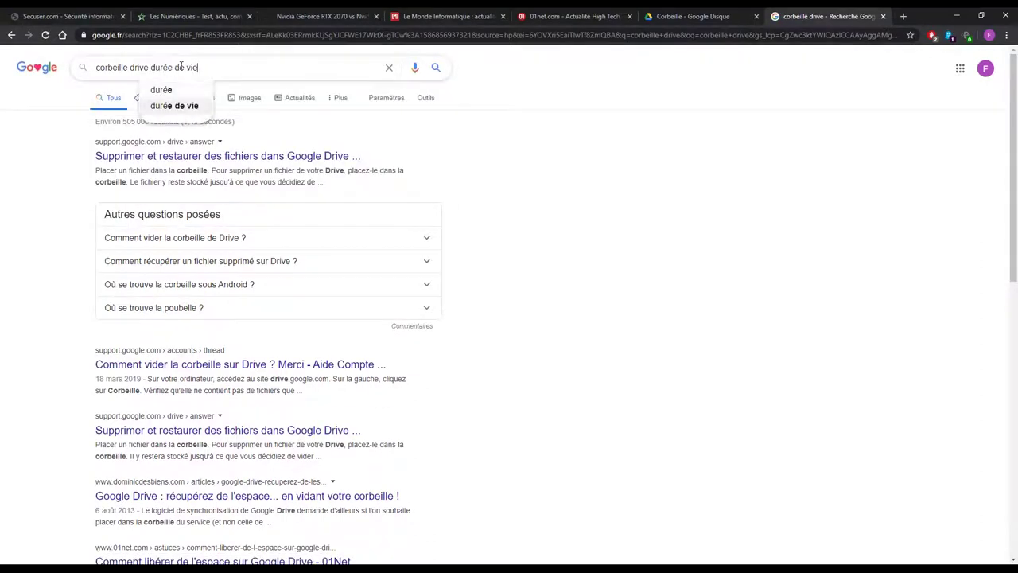
pyautogui.press('Return')
pyautogui.moveTo(151, 174); pyautogui.dragTo(315, 178)
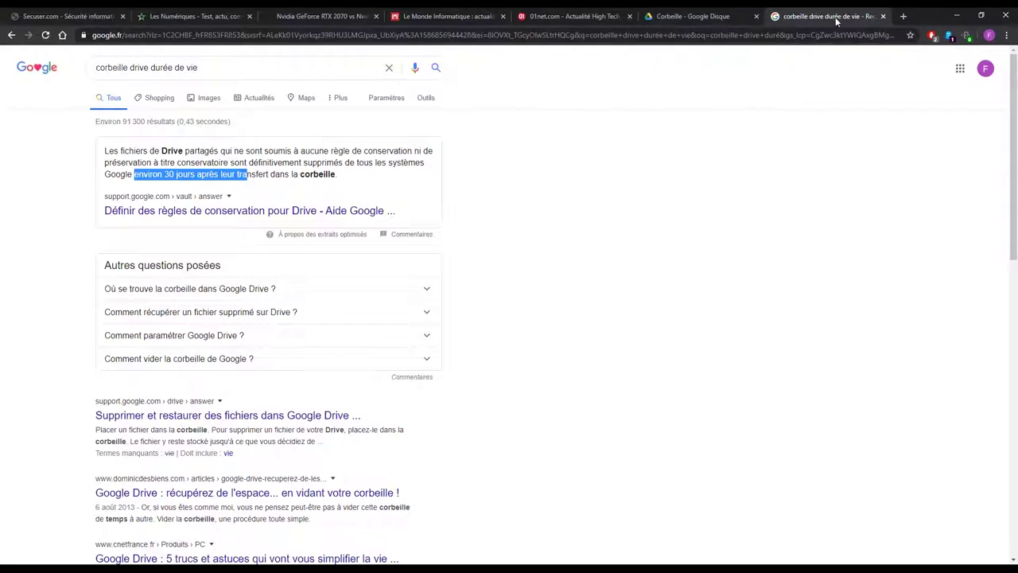
pyautogui.click(740, 18)
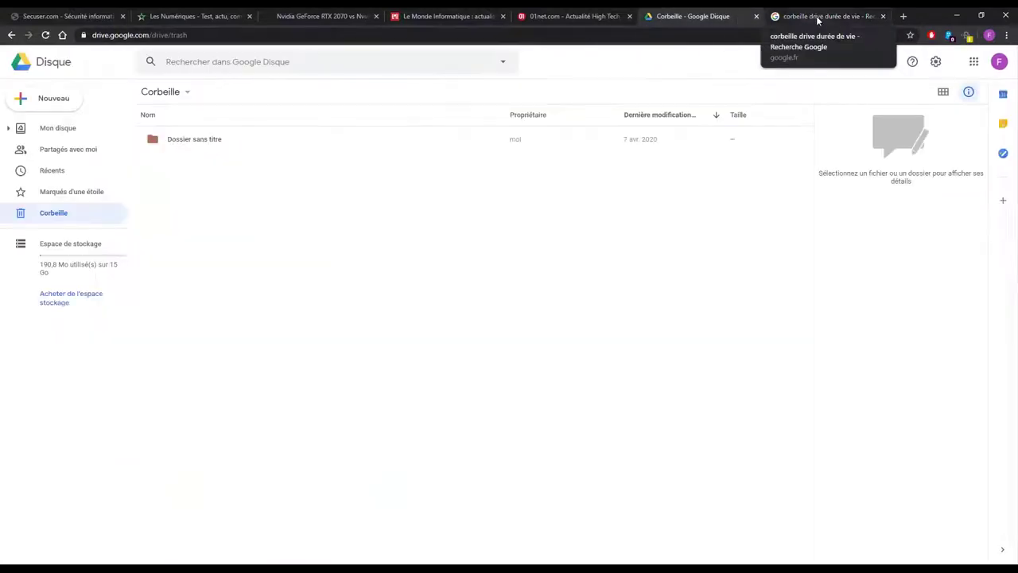
# Close the search results tab, show Mon disque, and open a background Google tab.
pyautogui.click(817, 18)
pyautogui.middleClick(811, 17)
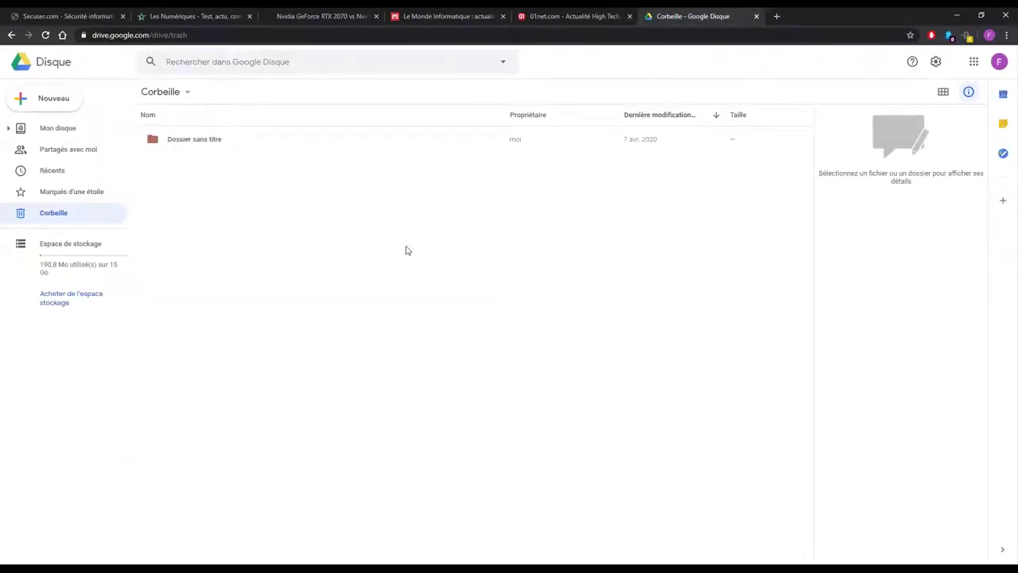
pyautogui.click(89, 132)
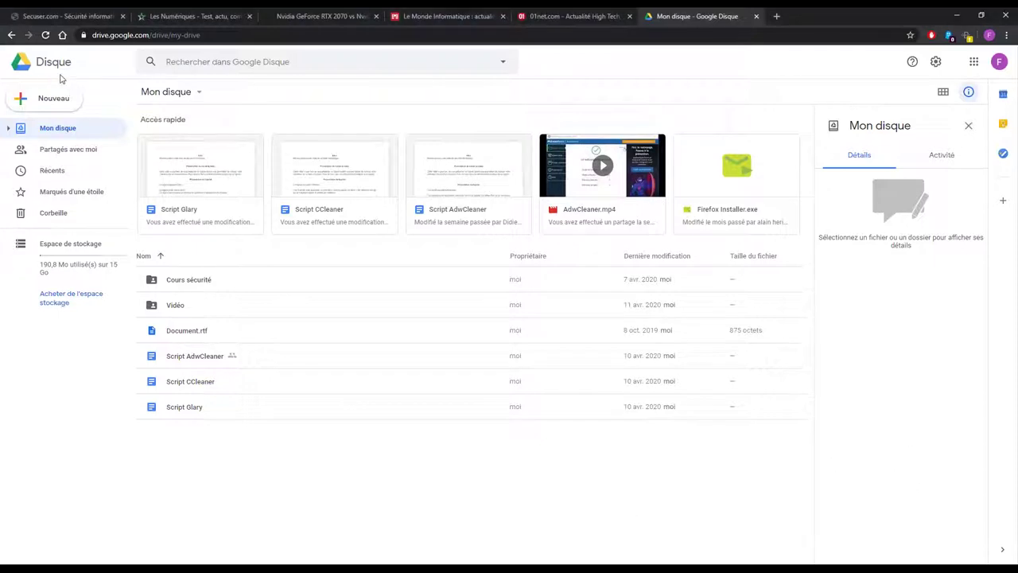
pyautogui.middleClick(62, 35)
# Search 'youtube' in the new tab and go to the YouTube site.
pyautogui.click(796, 16)
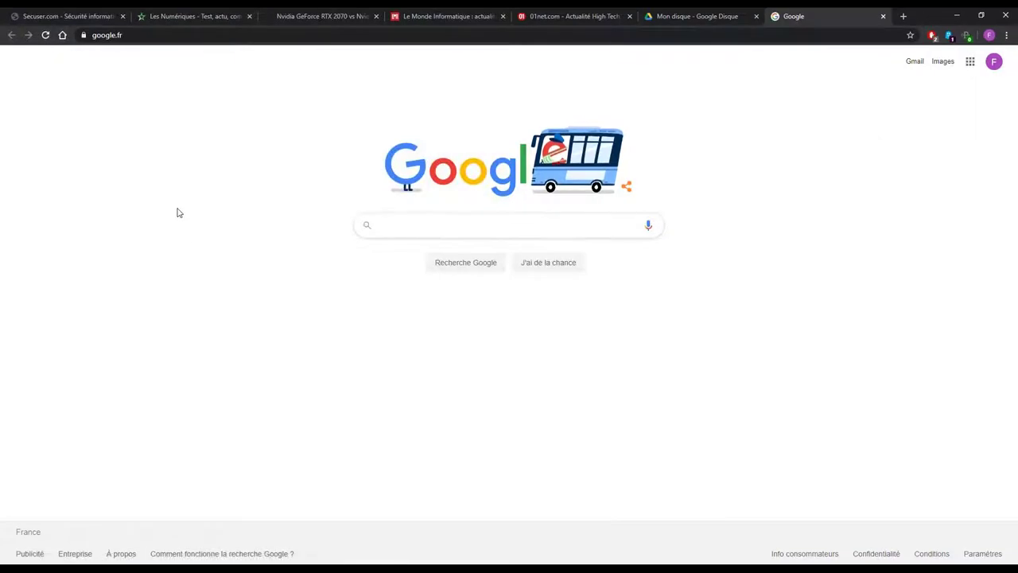
pyautogui.write('yout')
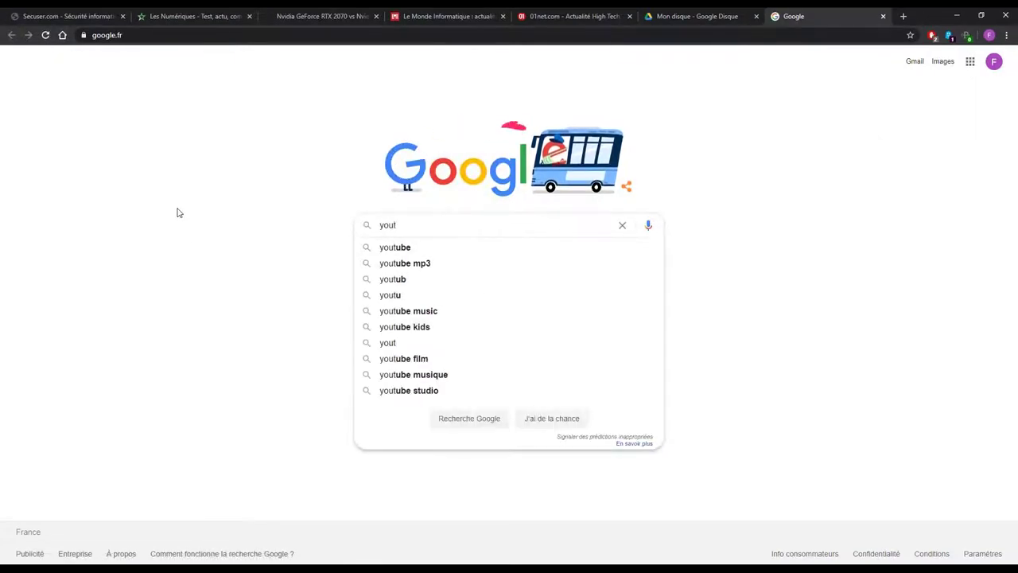
pyautogui.press('Down')
pyautogui.press('Return')
pyautogui.click(119, 155)
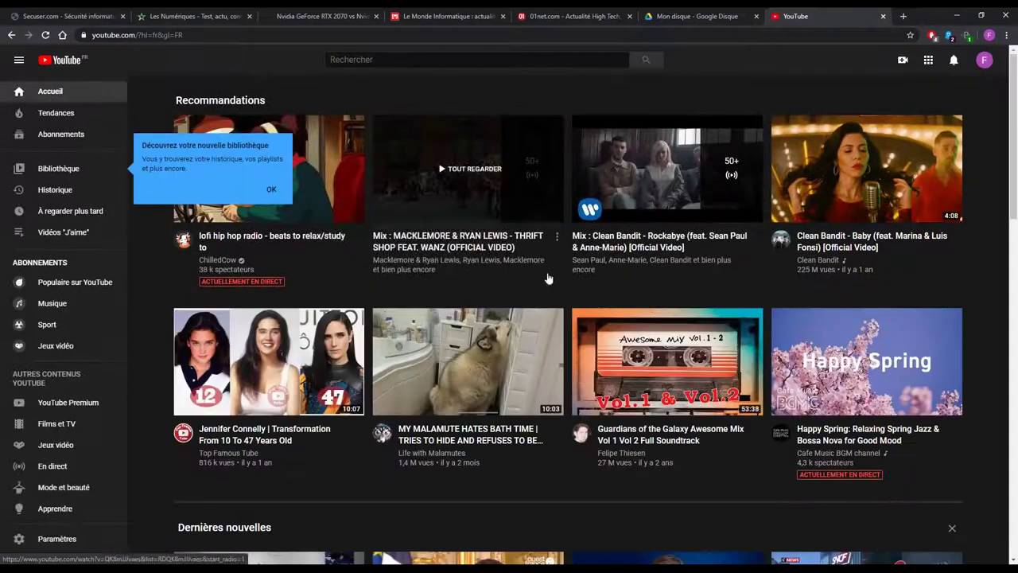
# Play the Ouest-France lockdown video, pause it, and switch to Mode cinéma.
pyautogui.scroll(-1, 445, 183)
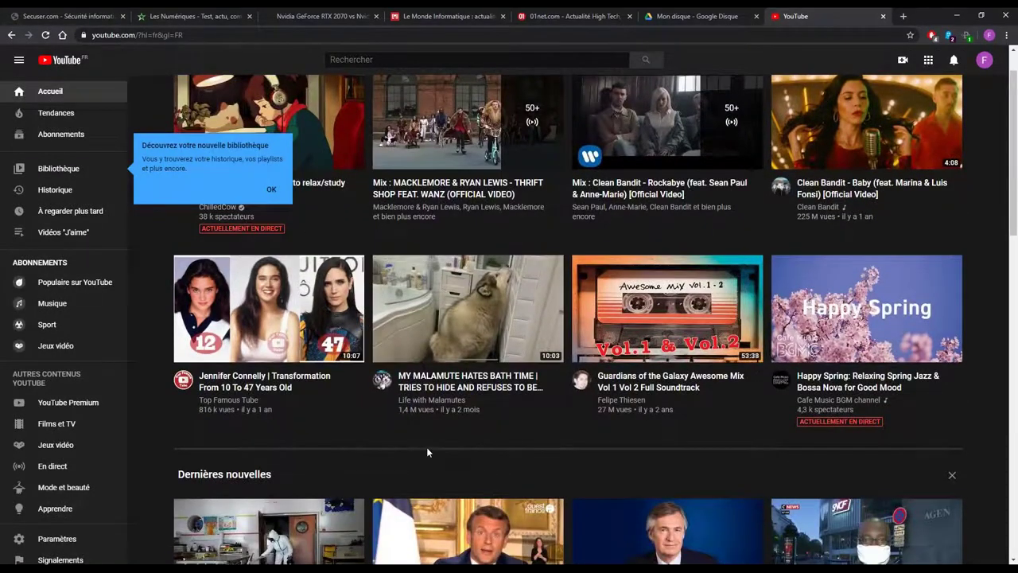
pyautogui.scroll(-3, 413, 438)
pyautogui.scroll(-2, 657, 364)
pyautogui.click(451, 350)
pyautogui.click(334, 288)
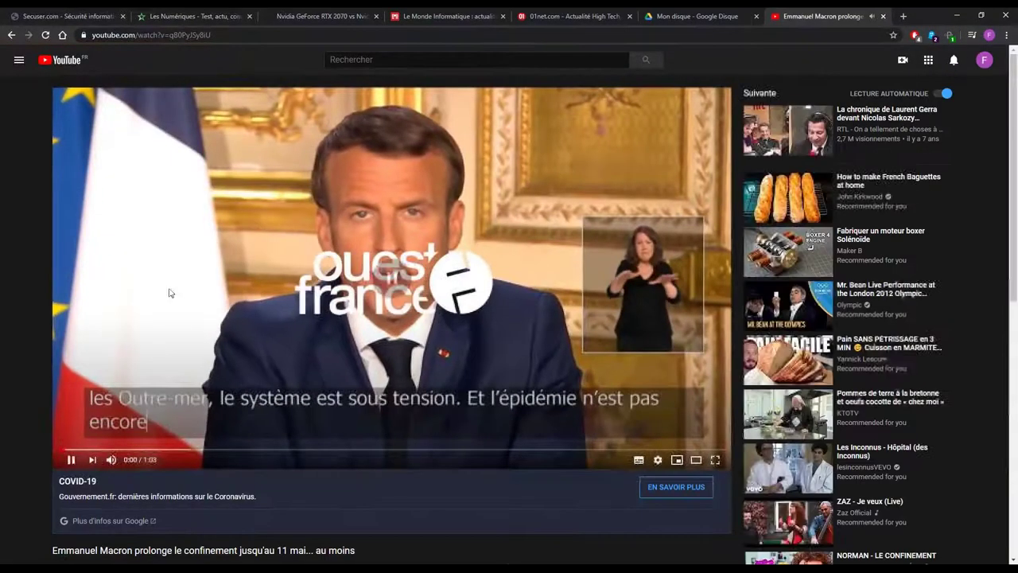
pyautogui.scroll(-3, 159, 311)
pyautogui.scroll(3, 325, 377)
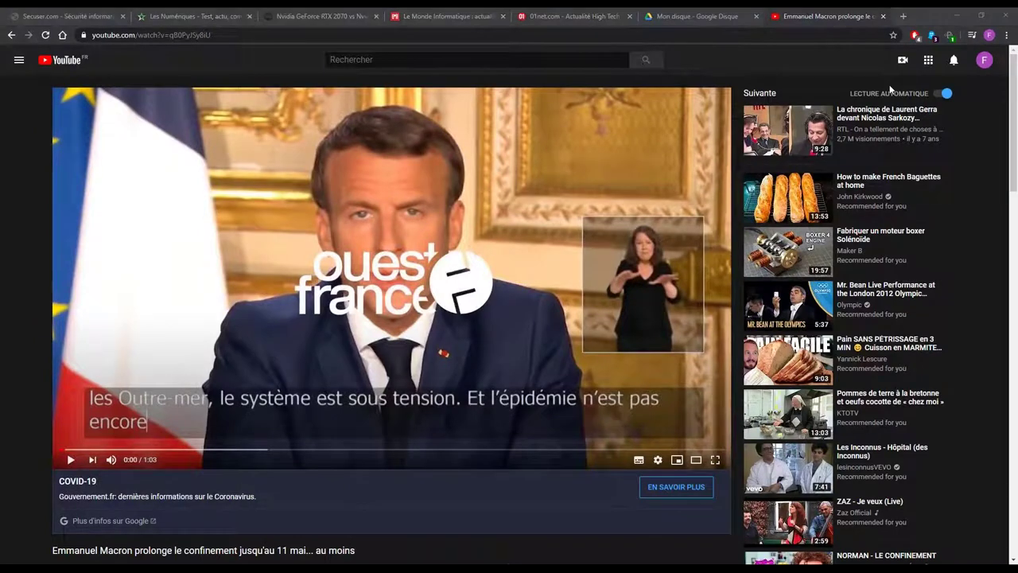
pyautogui.click(696, 458)
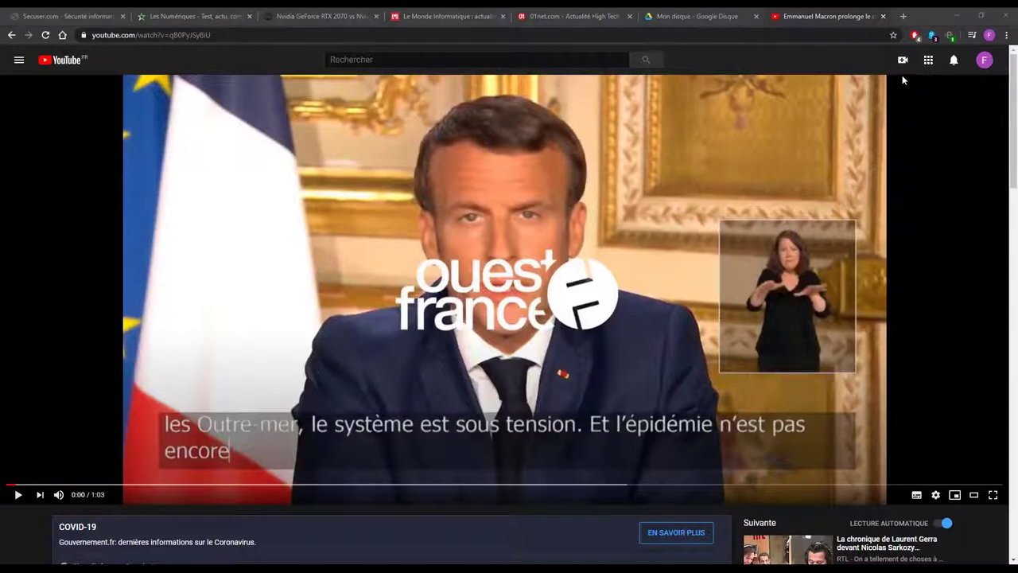
# Toggle the miniplayer and back, then leave theatre mode for the default layout.
pyautogui.click(954, 493)
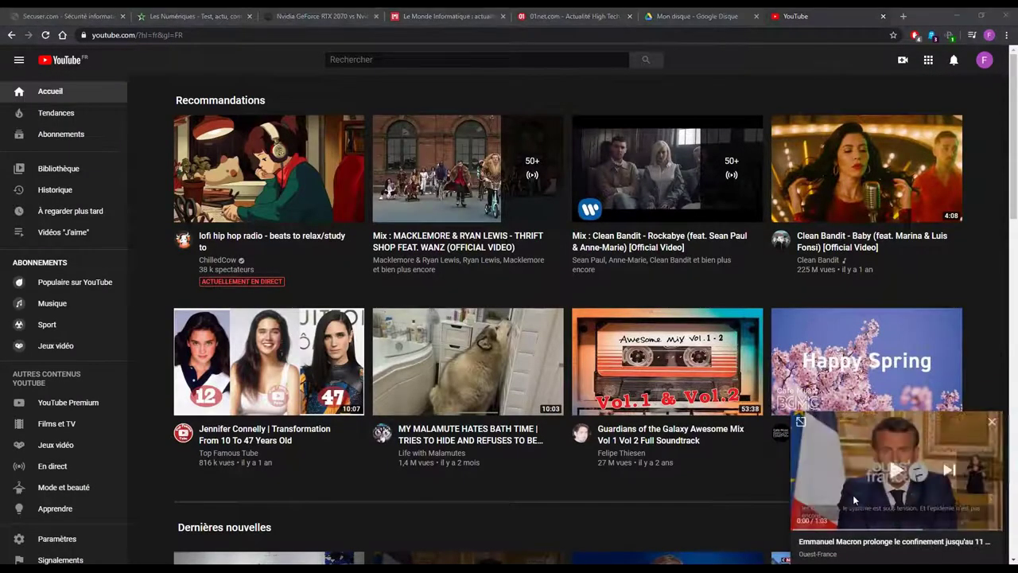
pyautogui.click(804, 422)
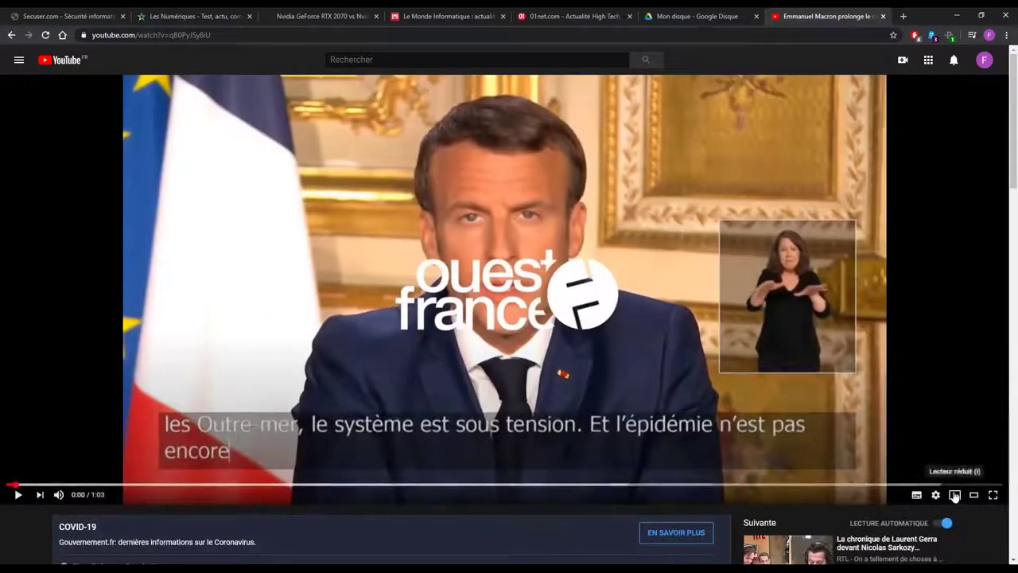
pyautogui.click(970, 492)
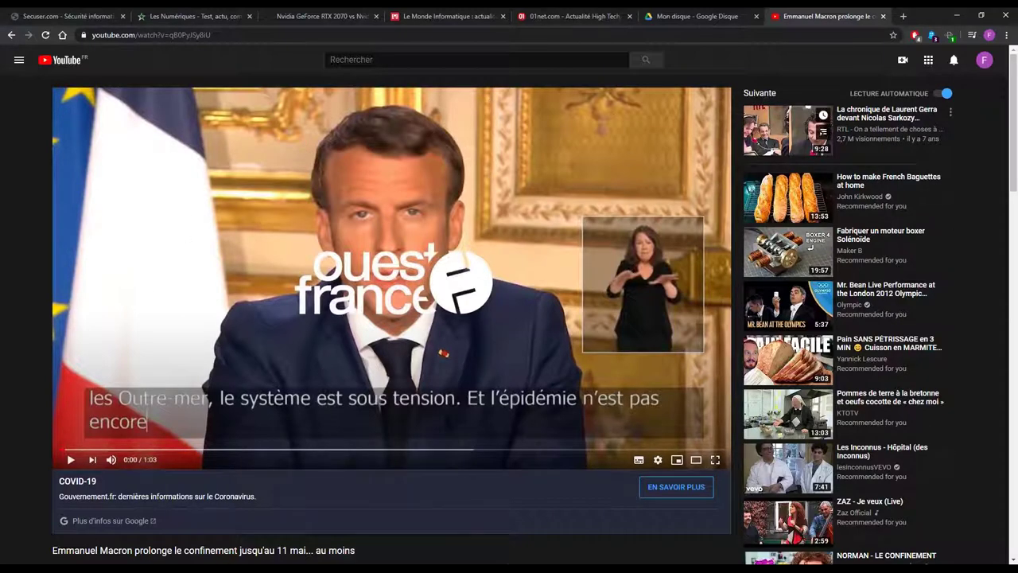
# Scroll through the video's watch page details, selecting some text and then clearing the selection.
pyautogui.moveTo(787, 132)
pyautogui.moveTo(868, 203)
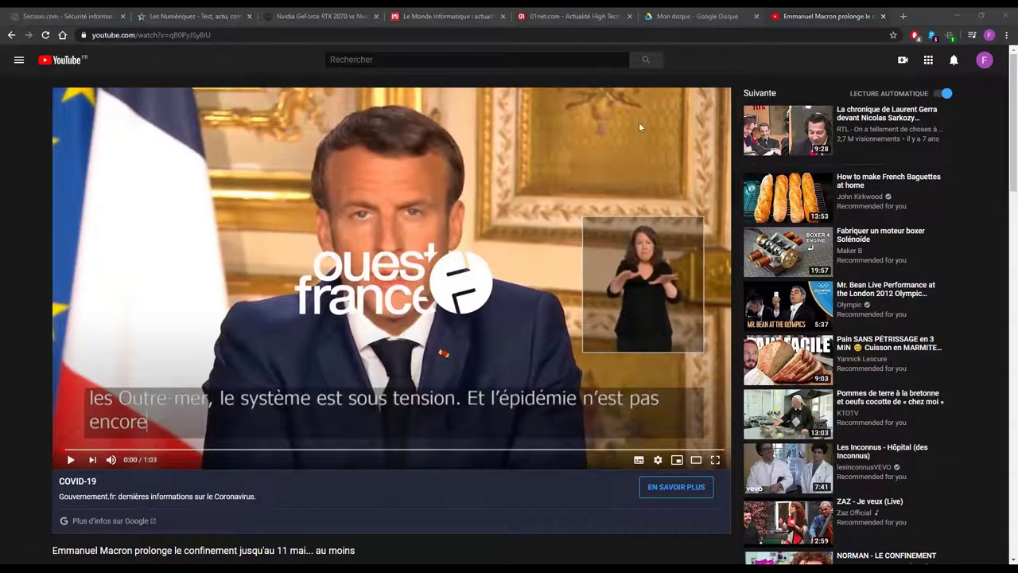
pyautogui.scroll(-2, 483, 265)
pyautogui.scroll(2, 483, 265)
pyautogui.scroll(-1, 1014, 118)
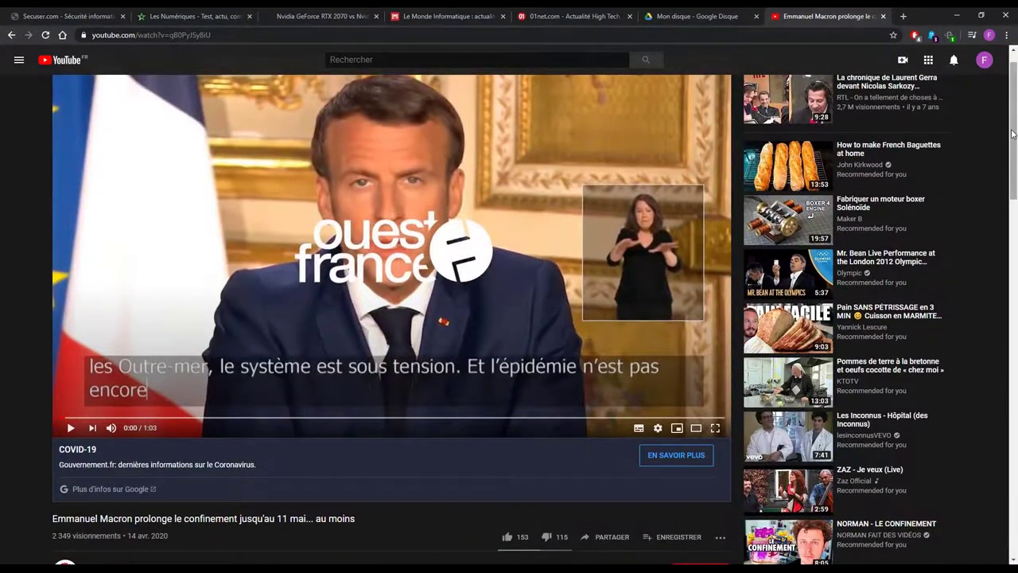
pyautogui.scroll(-2, 923, 227)
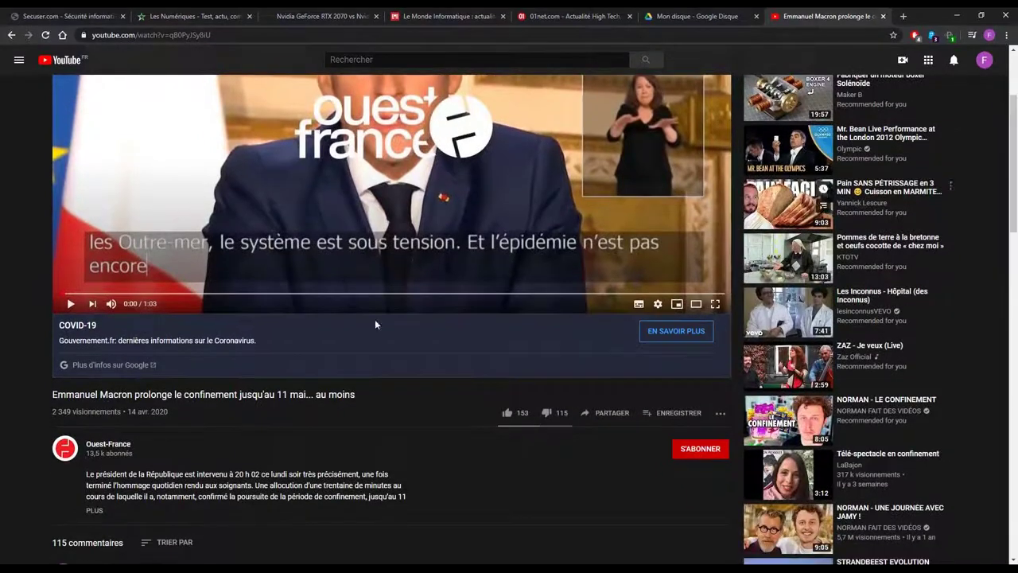
pyautogui.moveTo(237, 394); pyautogui.dragTo(198, 549)
pyautogui.click(182, 411)
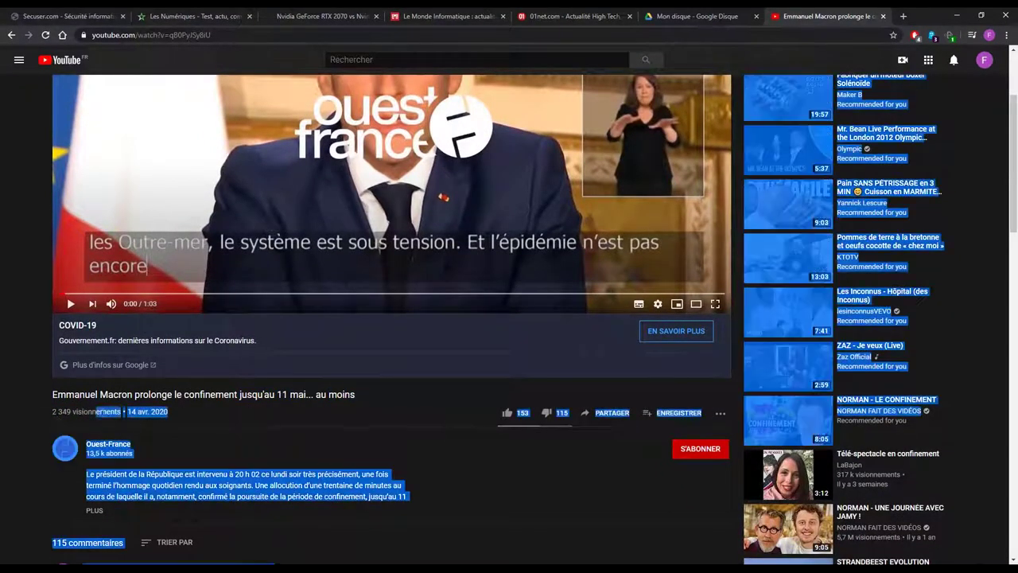
pyautogui.click(136, 412)
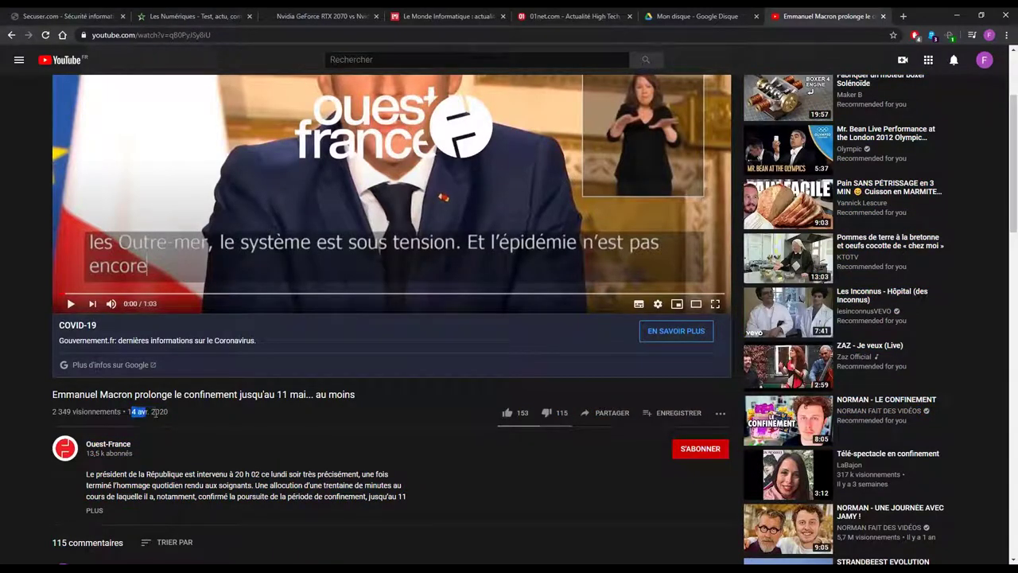